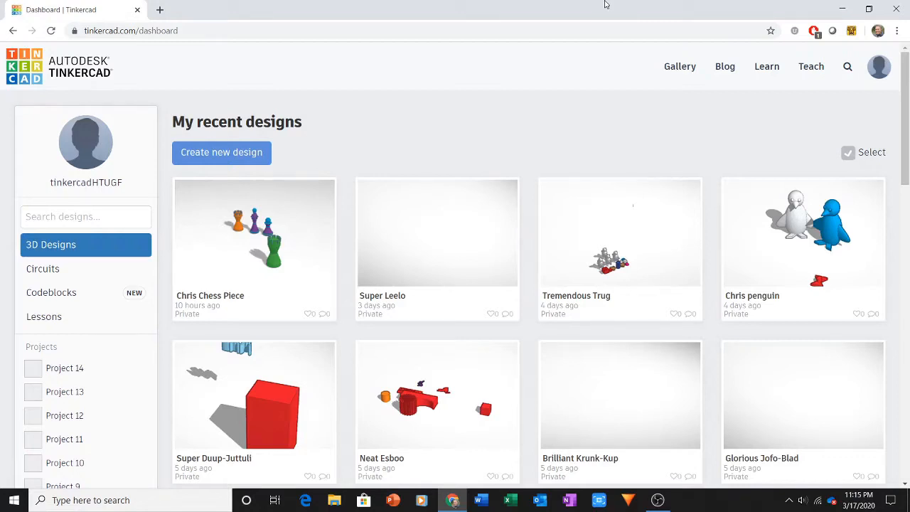
Create a new 3D design and place a solid box near the middle of the workplane.
left_click(137, 30)
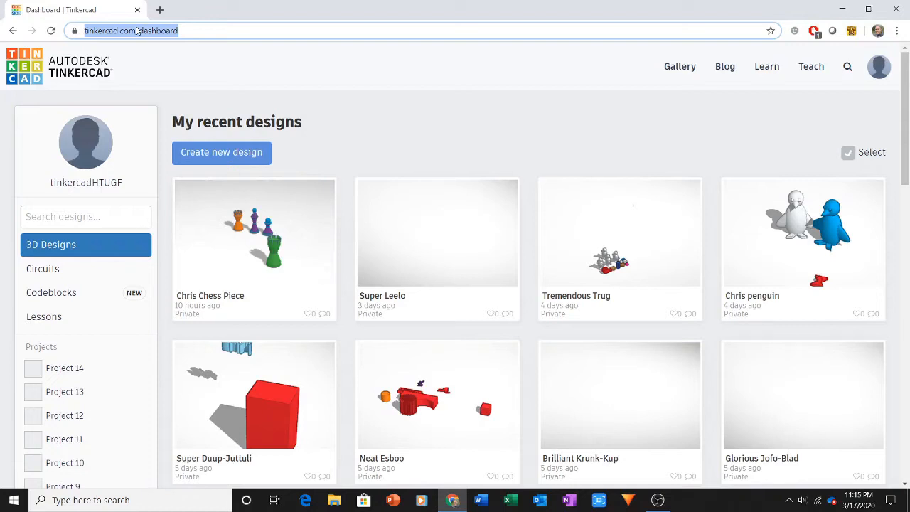
left_click(228, 153)
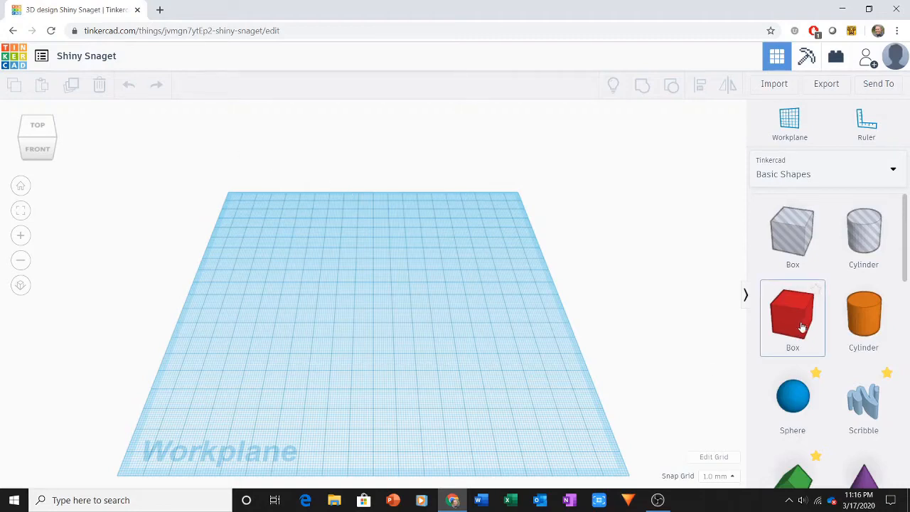
left_click_drag(803, 325, 388, 323)
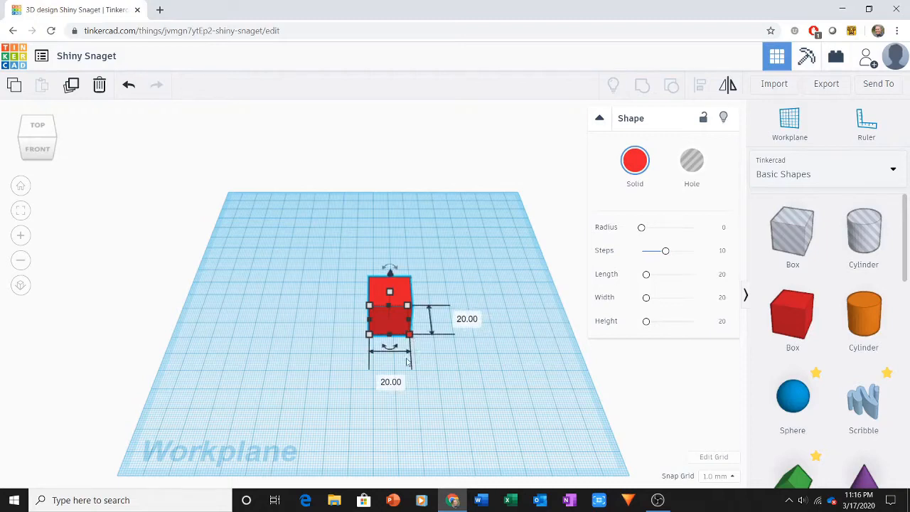
Set the box's footprint to 31.8 mm wide by 15.8 mm deep.
left_click(393, 383)
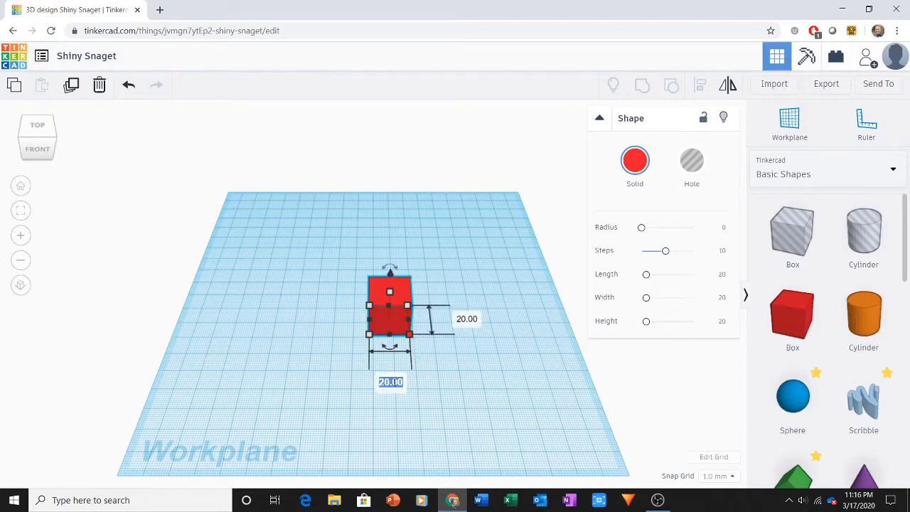
type("31.8")
left_click(468, 323)
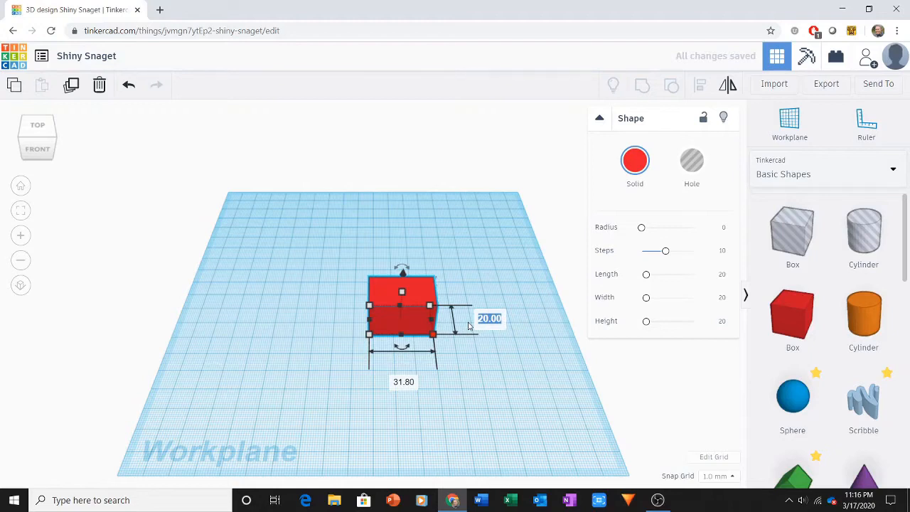
type("15.8")
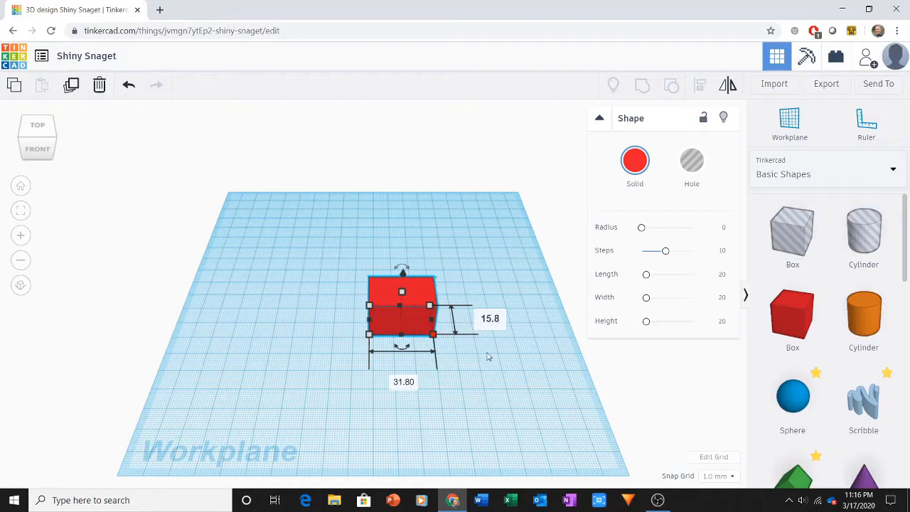
key("Return")
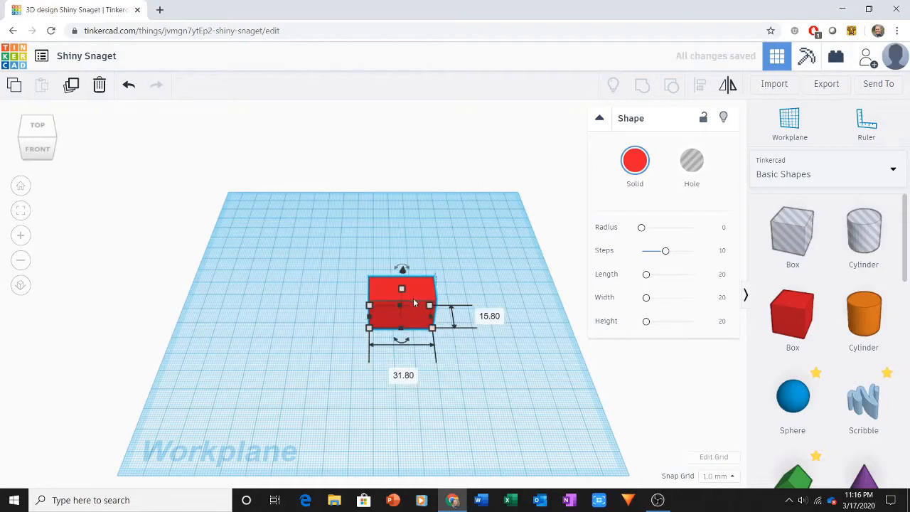
left_click(461, 376)
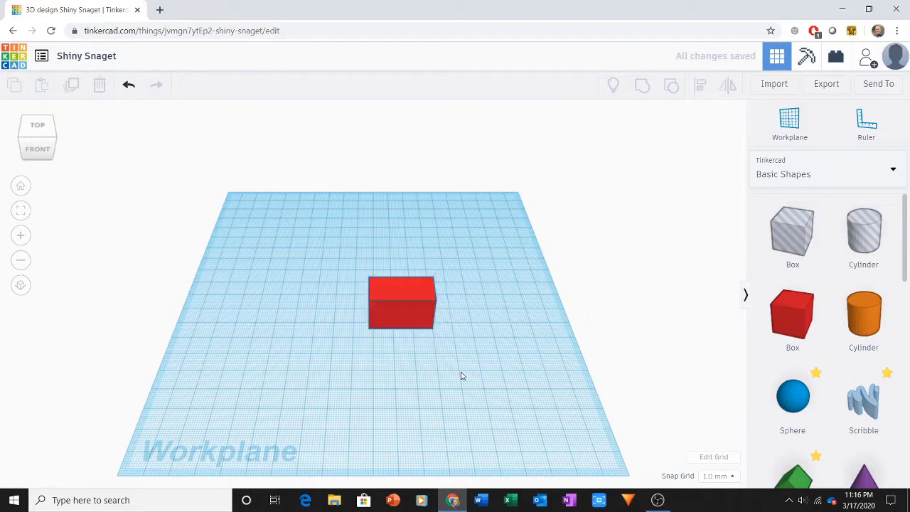
Set the box's height to 9.6 mm.
right_click_drag(460, 375, 459, 332)
left_click(398, 296)
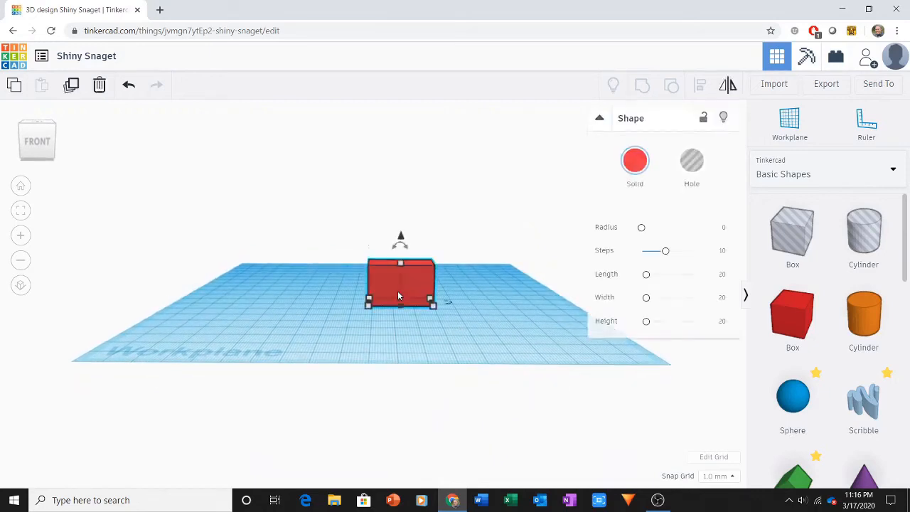
mouse_move(401, 265)
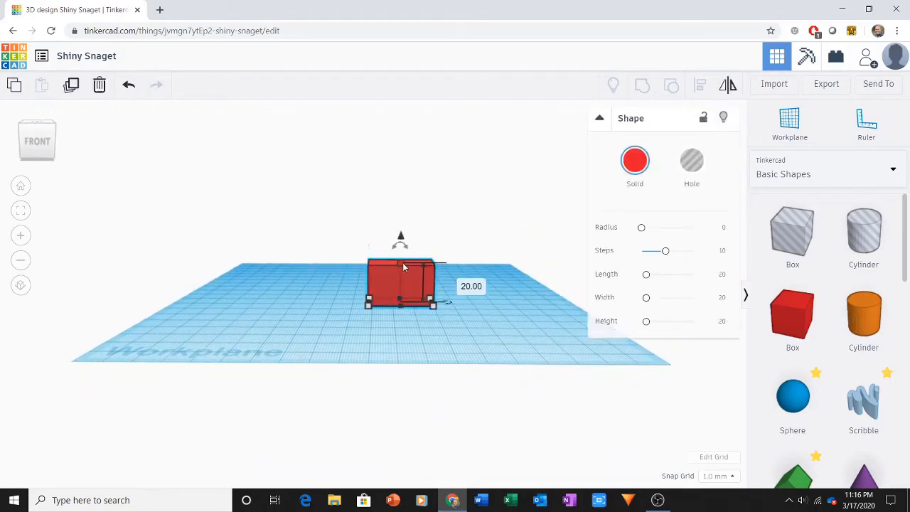
left_click(457, 281)
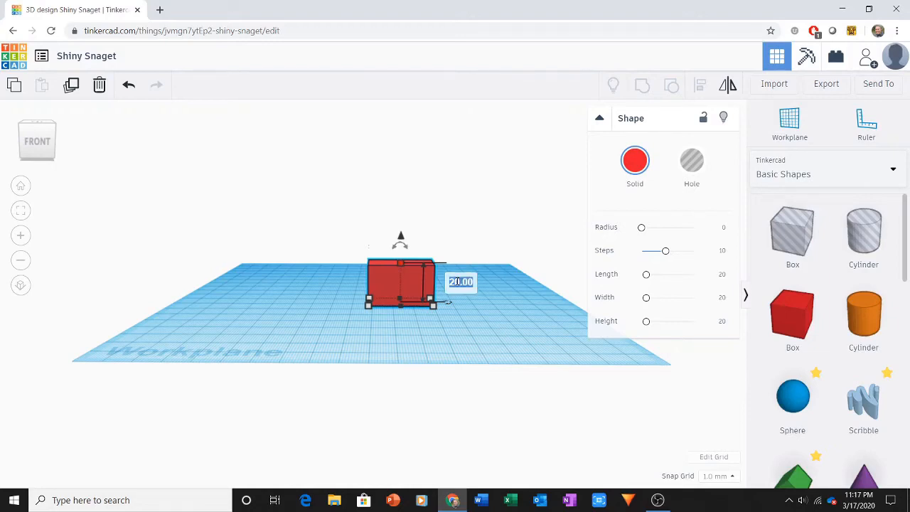
type("9.6")
key("Return")
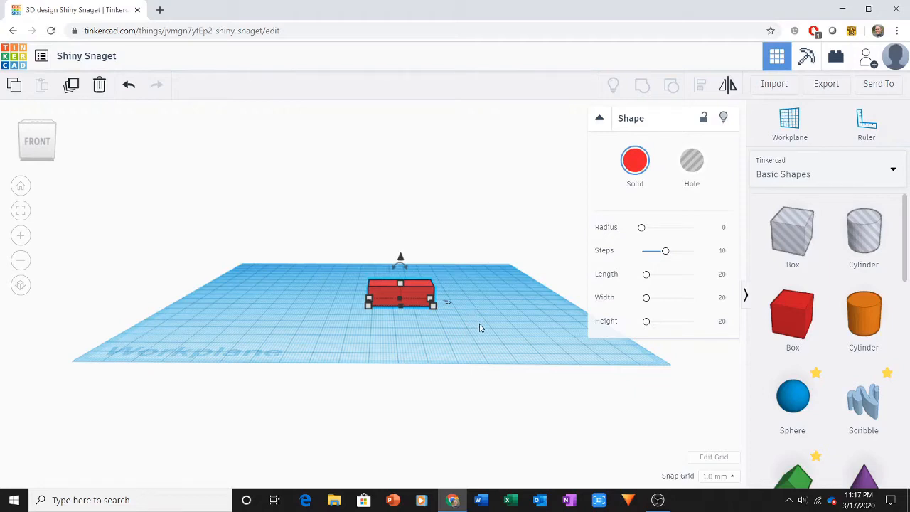
left_click(455, 341)
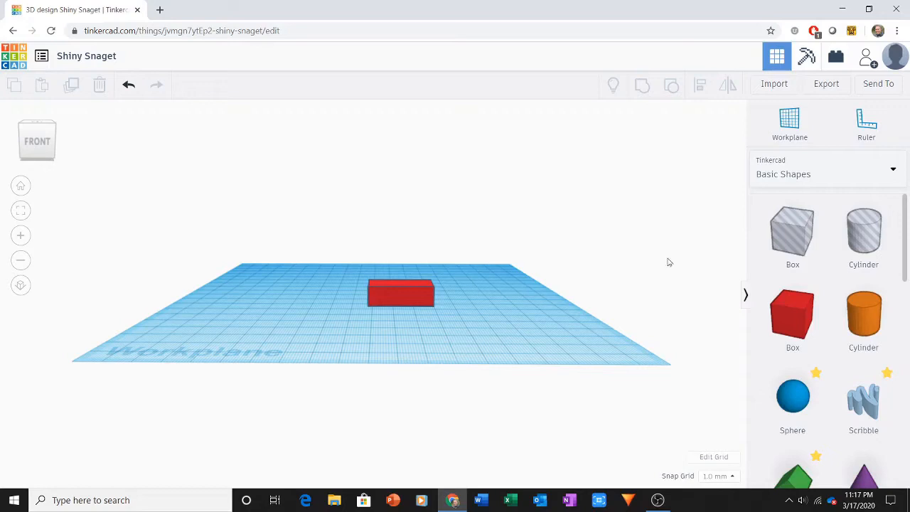
Add a second solid box with a 28.9 by 12.9 mm footprint and move it in front of the first box.
left_click_drag(793, 321, 479, 336)
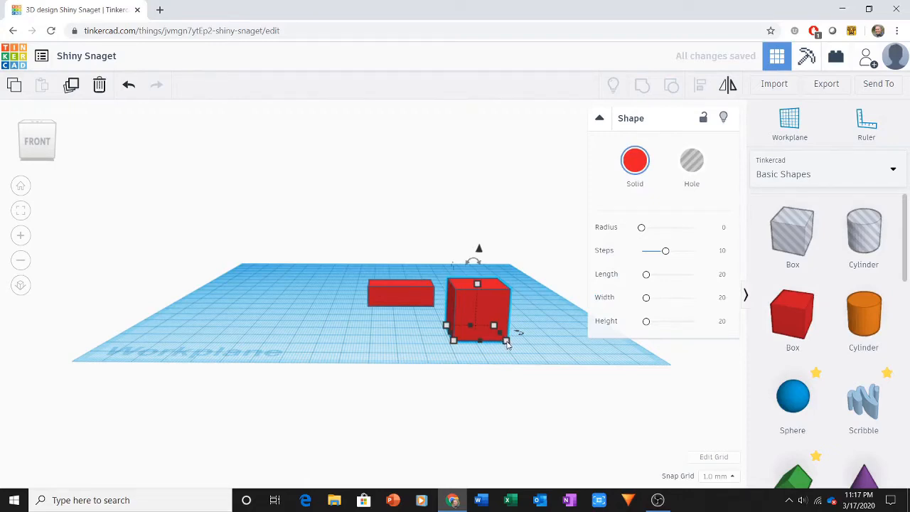
mouse_move(508, 346)
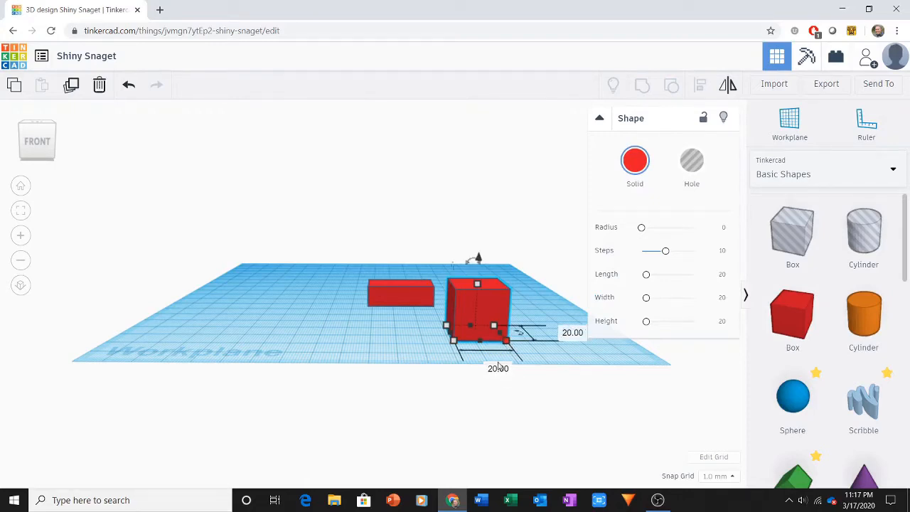
left_click(497, 369)
type("28.9")
left_click(573, 335)
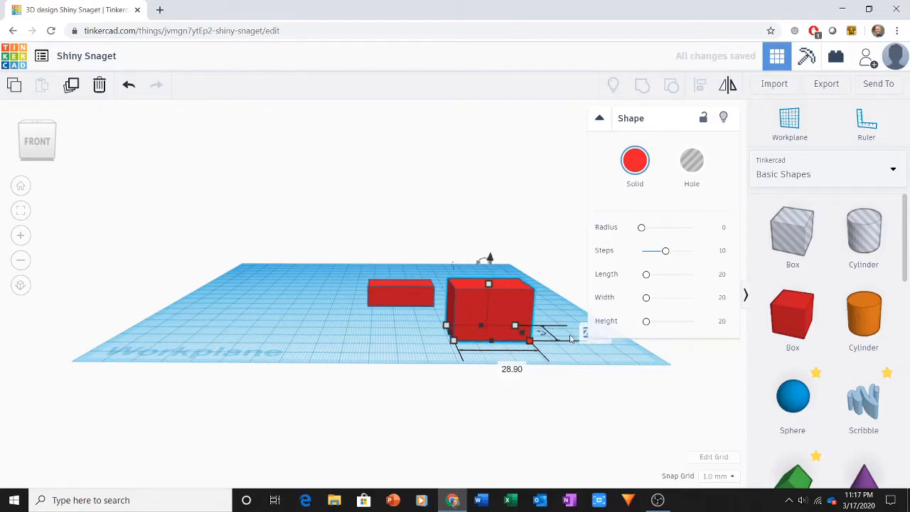
type("10")
left_click(485, 307)
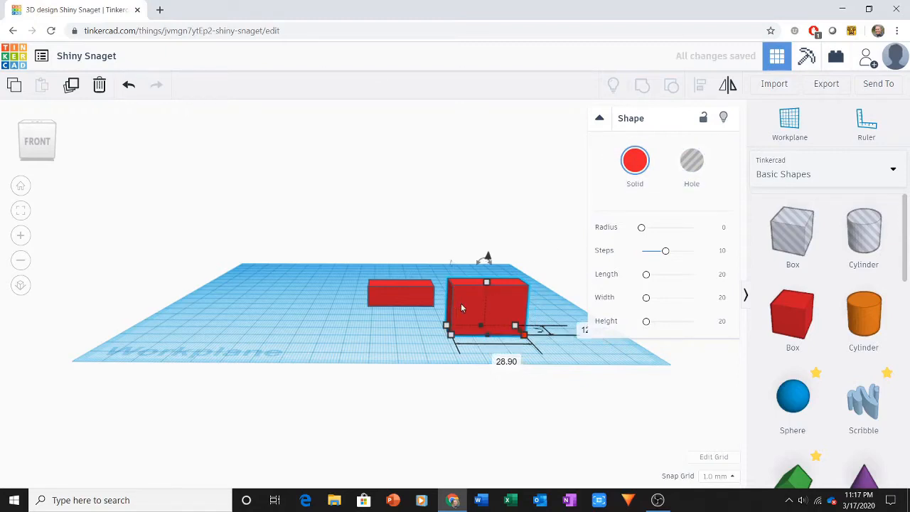
left_click_drag(464, 309, 371, 317)
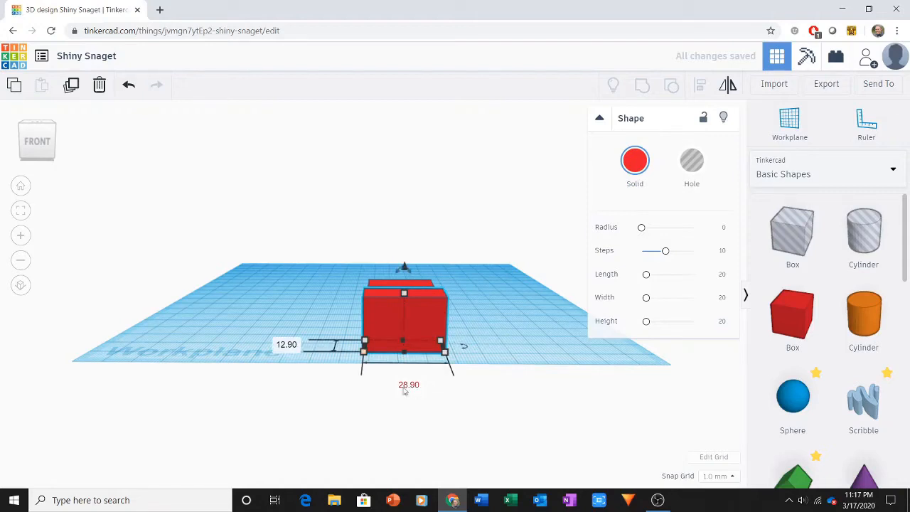
Set the second box's height to 8.8 mm.
mouse_move(404, 293)
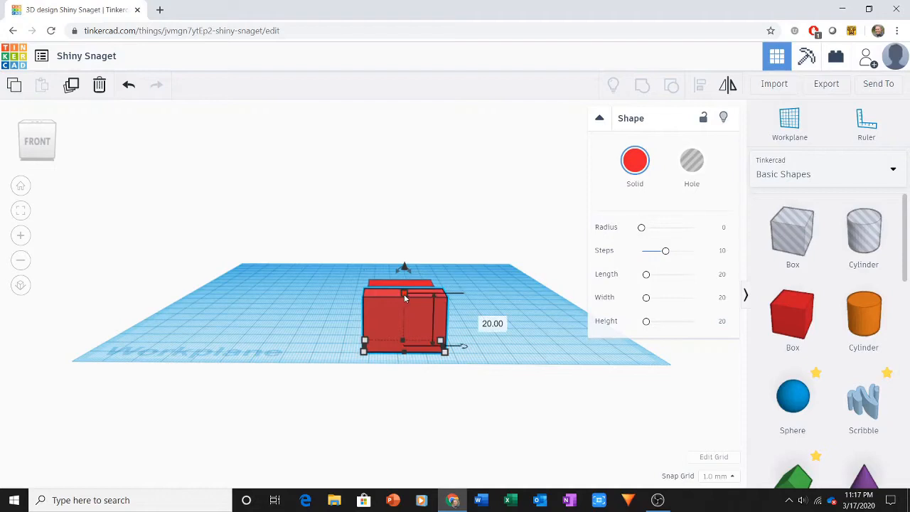
left_click(481, 321)
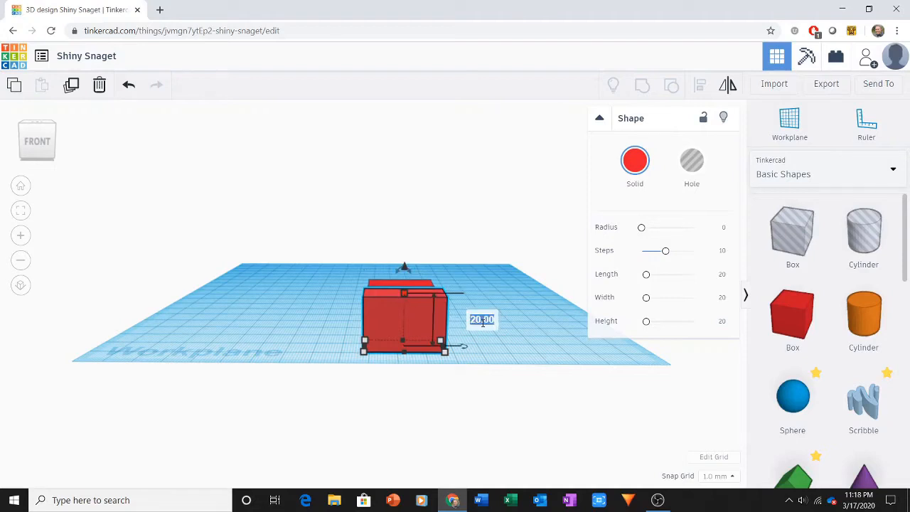
type("8.8")
key("Return")
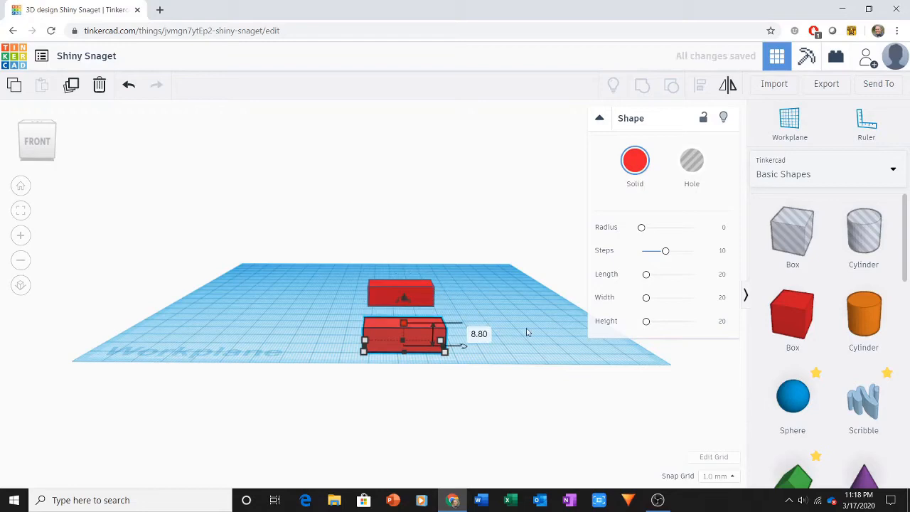
Set the height of the front box to 8.6 mm.
left_click(484, 334)
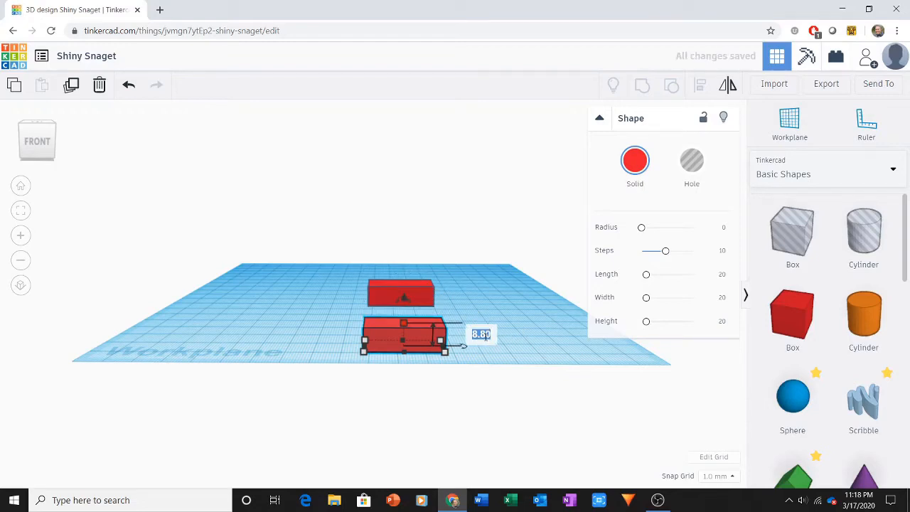
type("8.6")
key("Return")
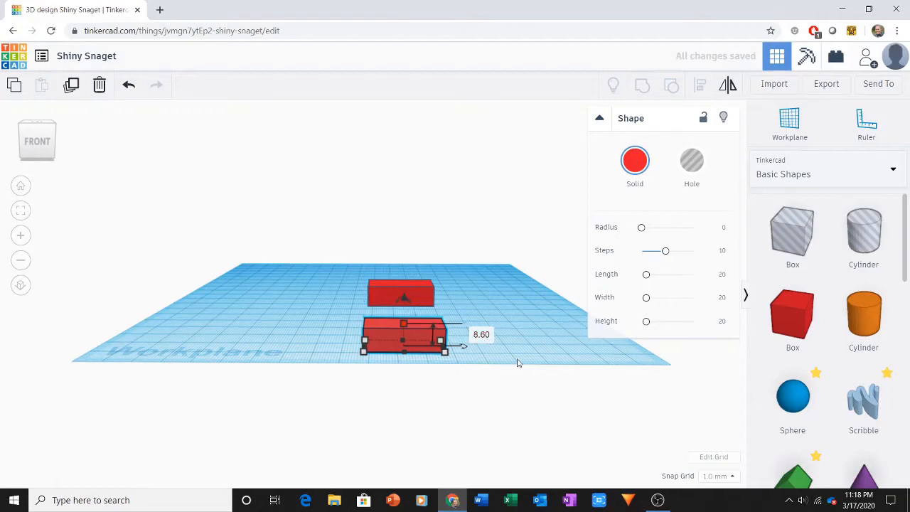
left_click(519, 362)
Turn the smaller front box into a hole shape.
left_click(416, 337)
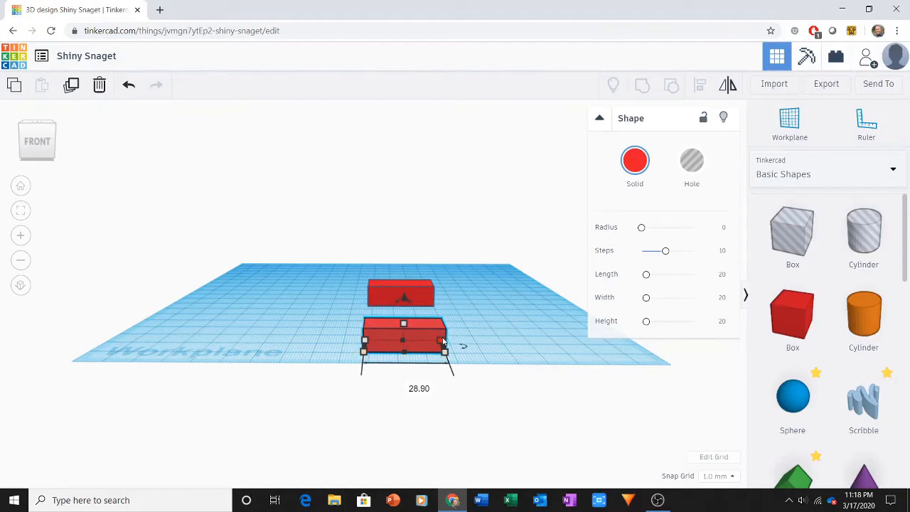
right_click_drag(501, 349, 302, 343)
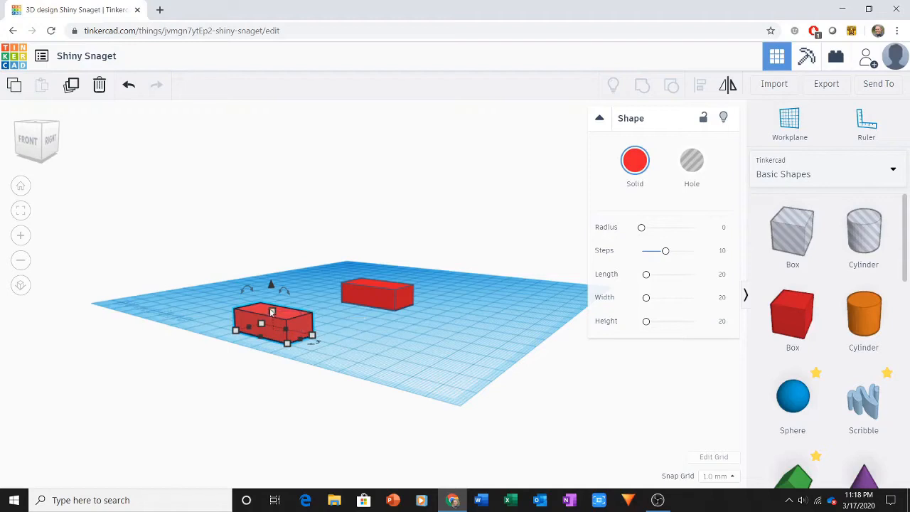
left_click(21, 188)
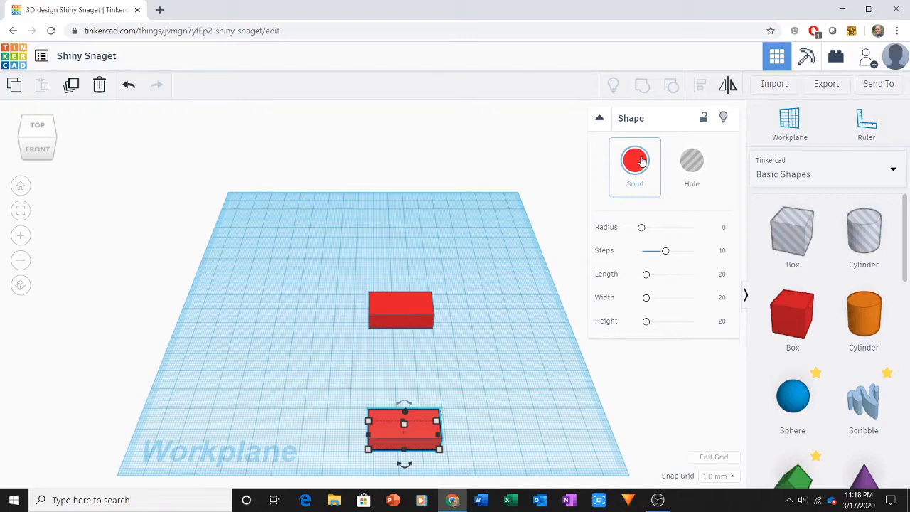
left_click(693, 165)
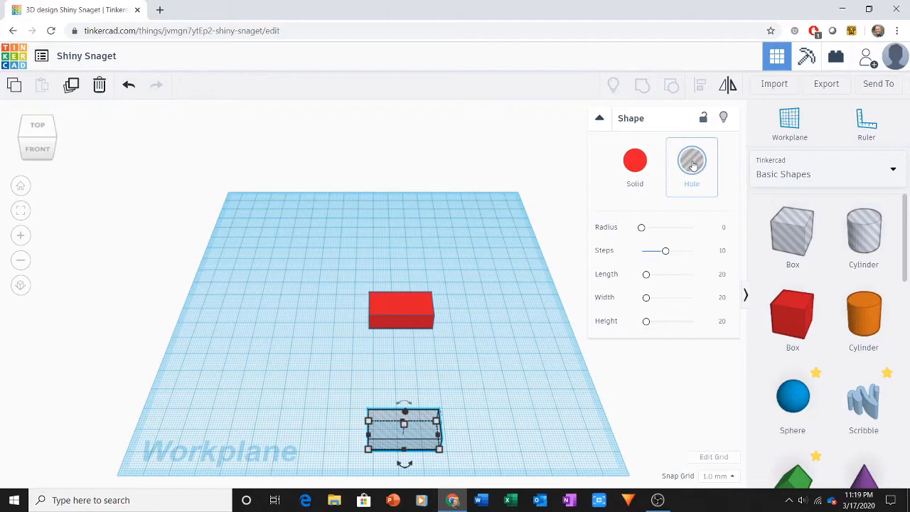
left_click(327, 261)
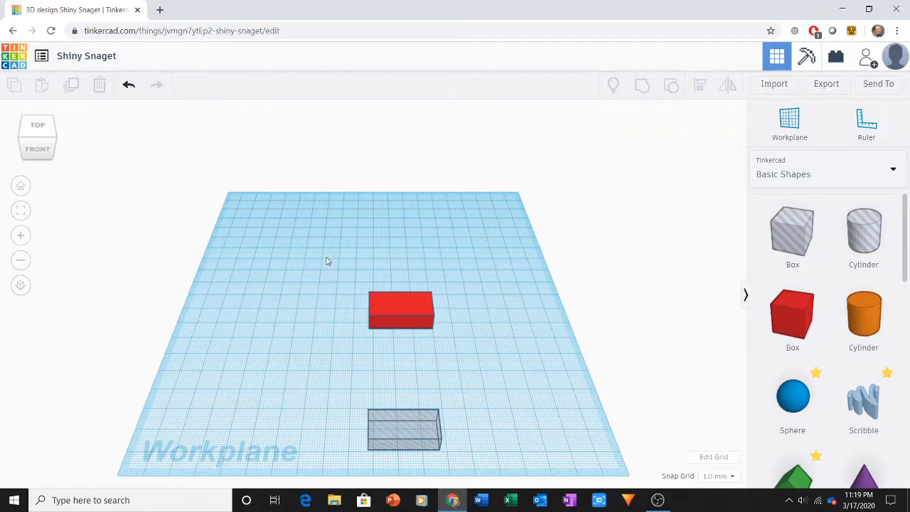
Select both boxes and align their centers in width and depth, keeping their bases on the workplane.
left_click_drag(326, 257, 449, 462)
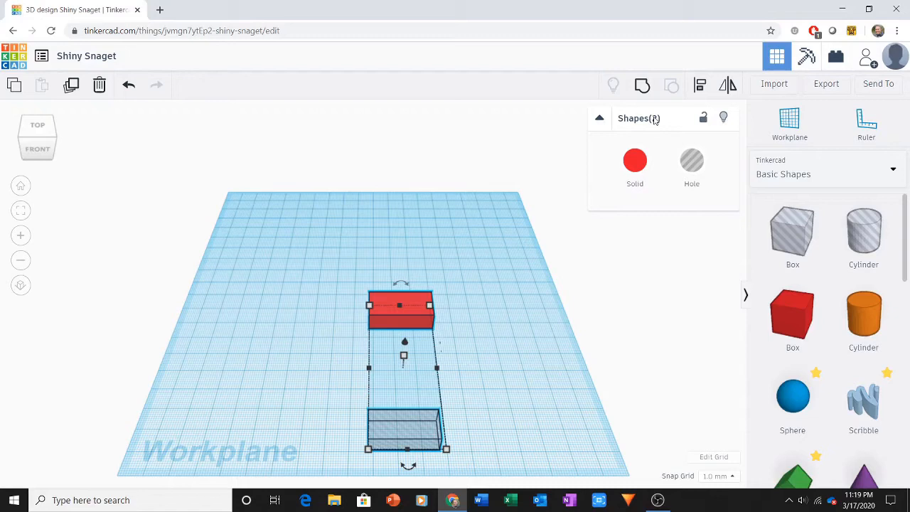
left_click(701, 87)
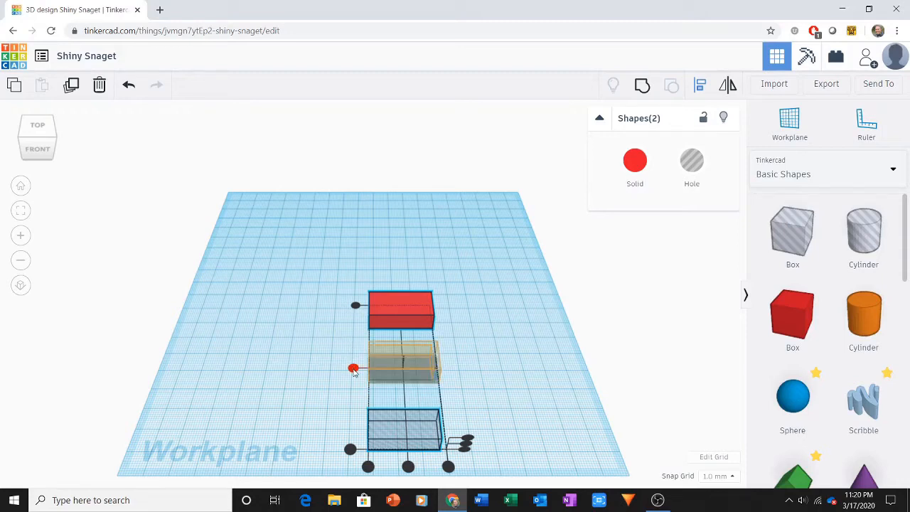
left_click(354, 369)
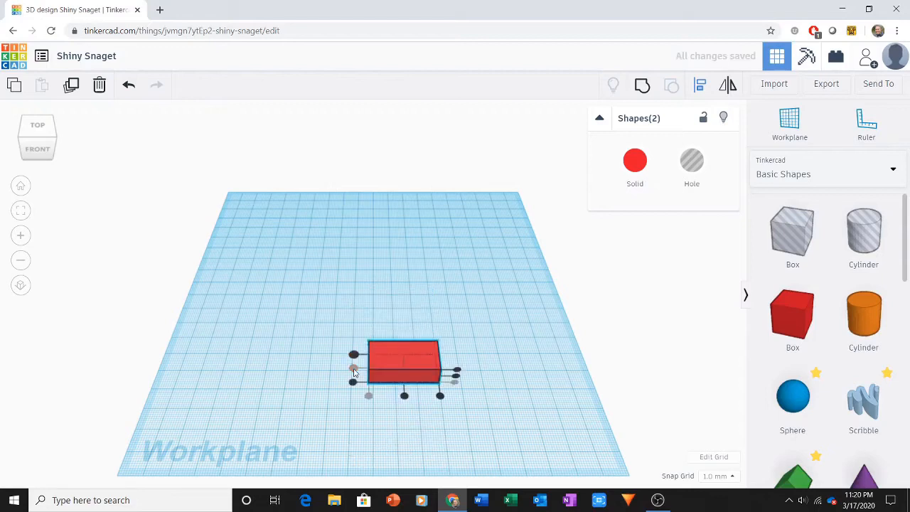
left_click(404, 396)
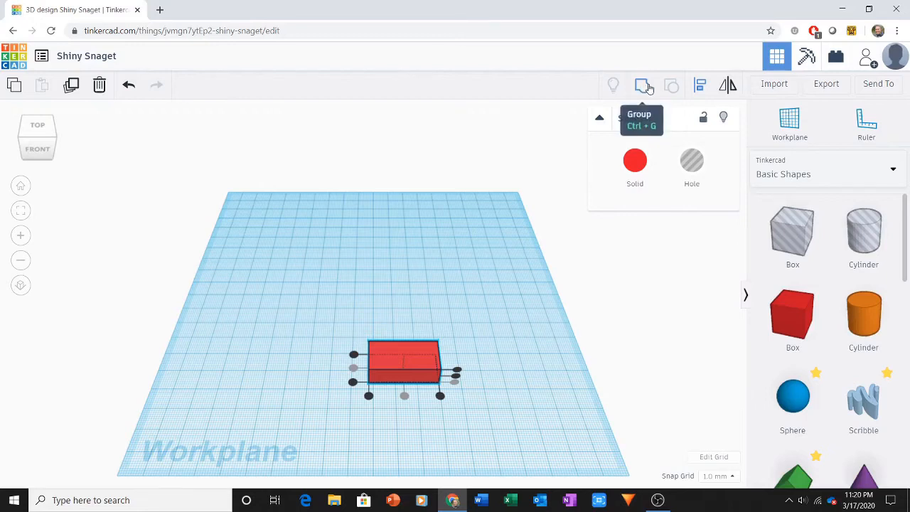
Group the solid box with the hole box to cut the cavity out of the solid.
left_click(644, 86)
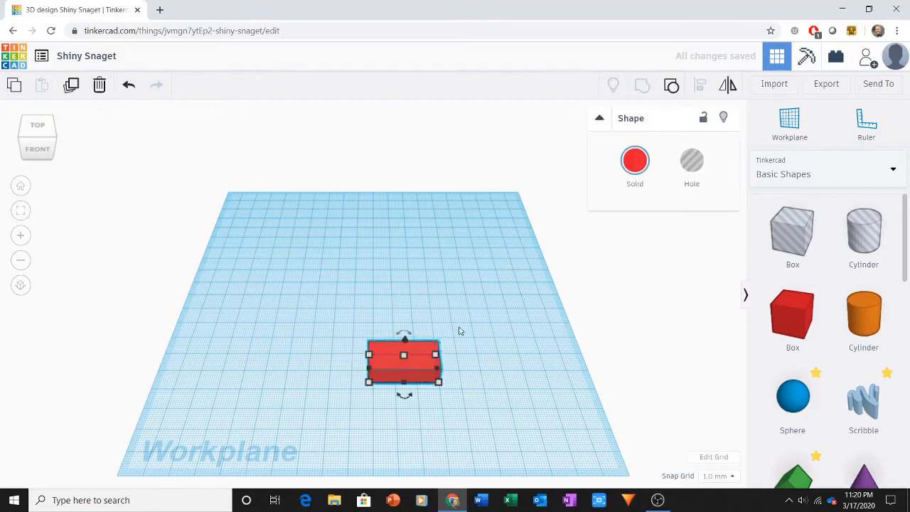
left_click(470, 401)
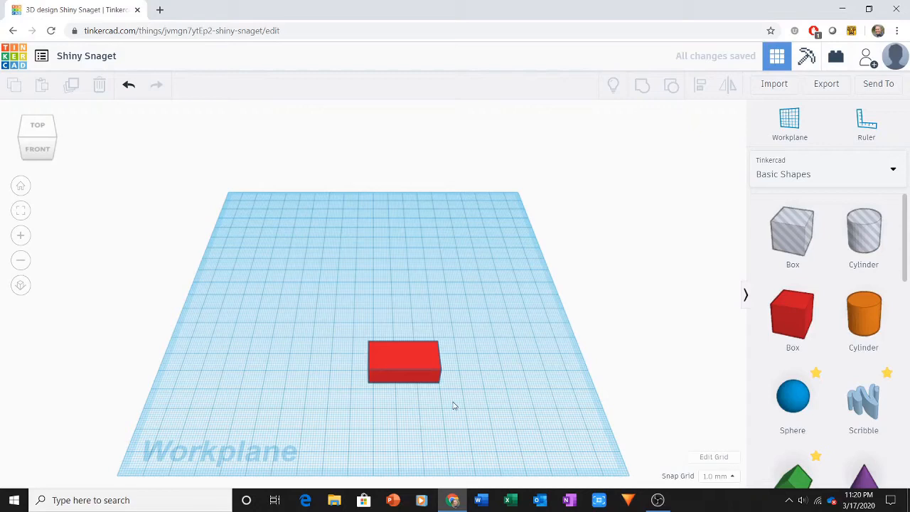
right_click_drag(454, 406, 429, 392)
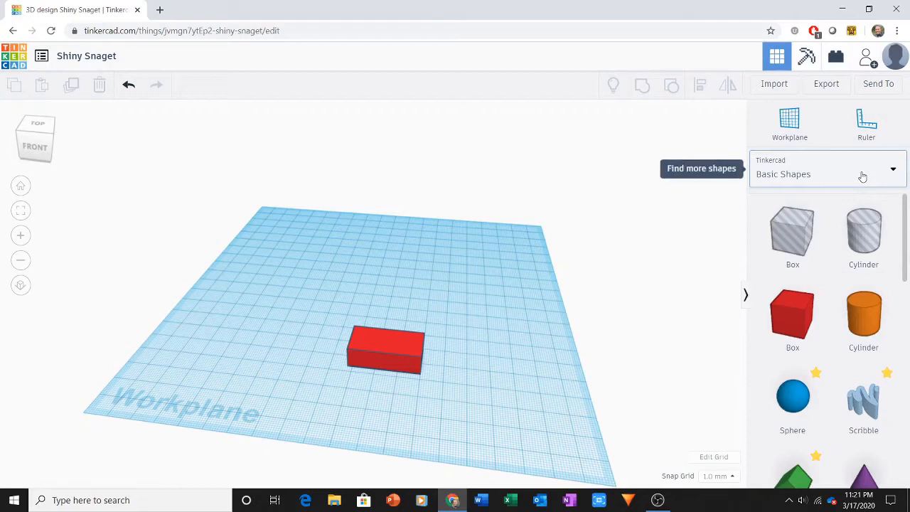
Add a tube just in front of the hollow brick and set its width and depth to 6.4 mm.
left_click_drag(906, 209, 900, 366)
left_click_drag(798, 377, 377, 405)
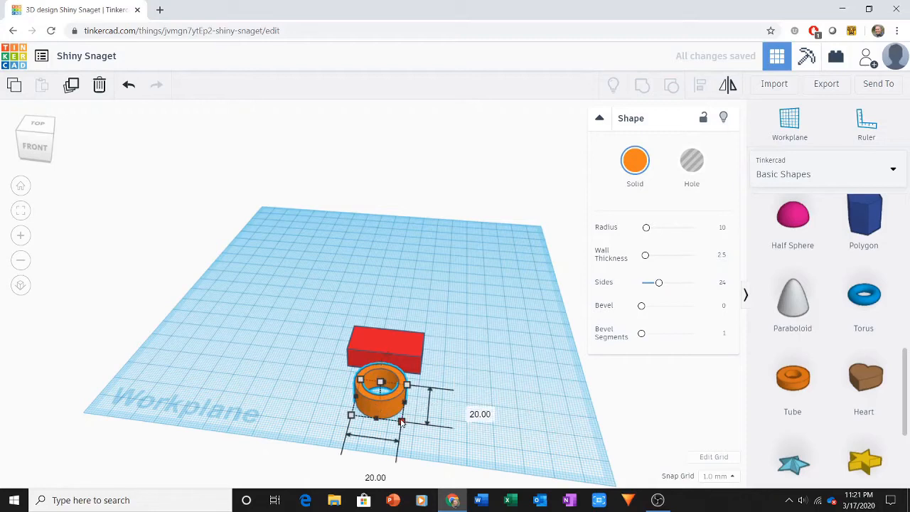
left_click(369, 474)
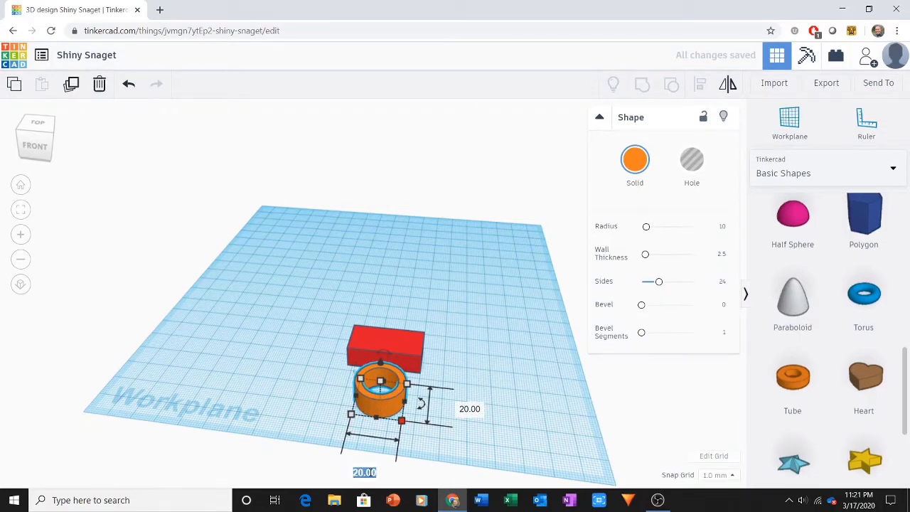
type("6.4")
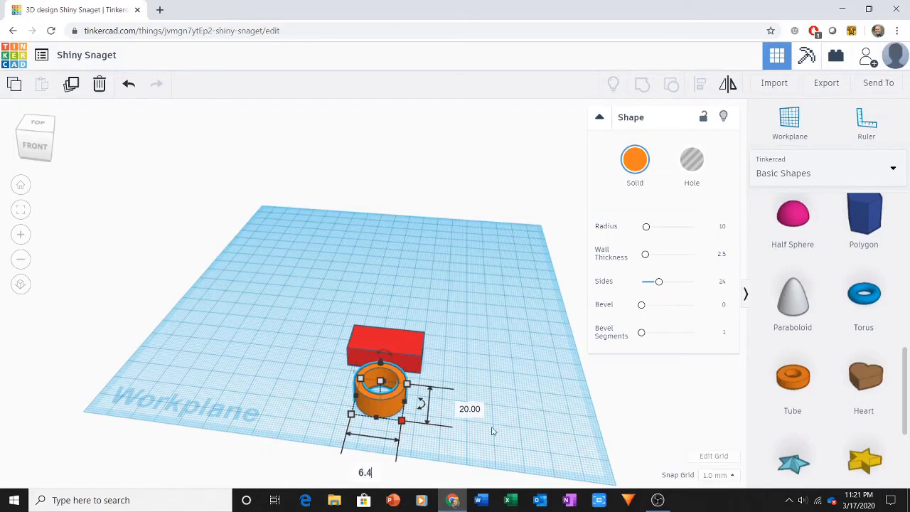
key("Tab")
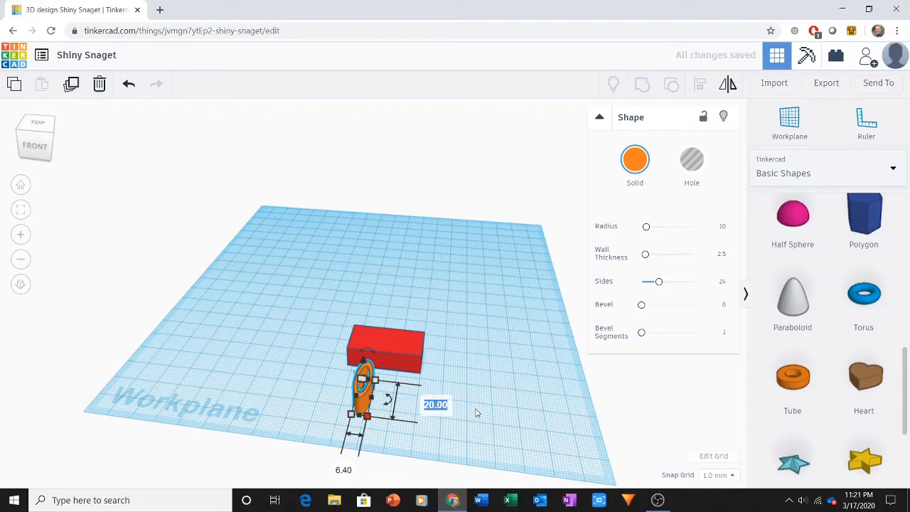
type("6.4")
key("Return")
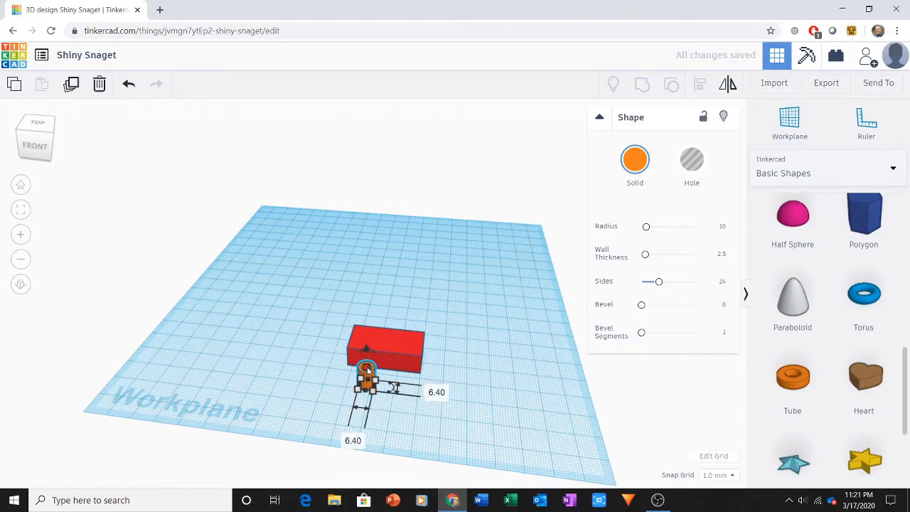
Set the height of the tube to 8.6 mm and deselect it.
left_click(429, 375)
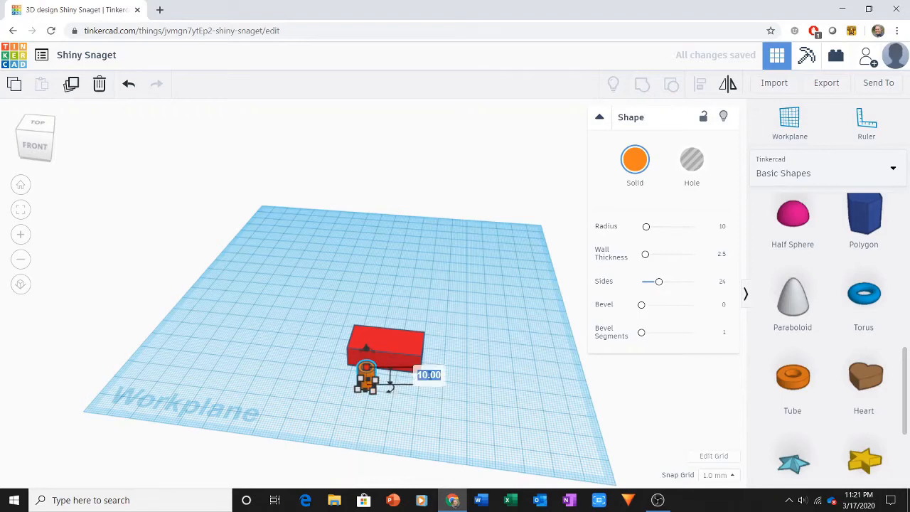
type("8.6")
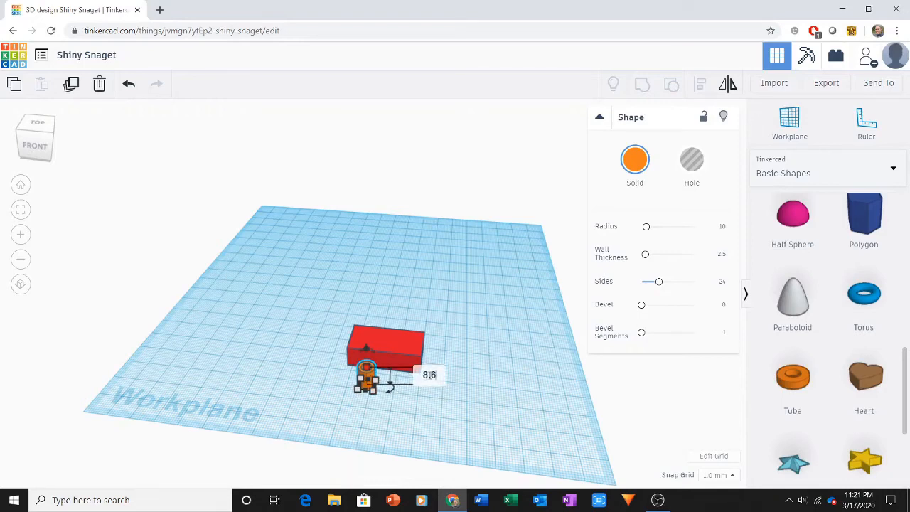
key("Return")
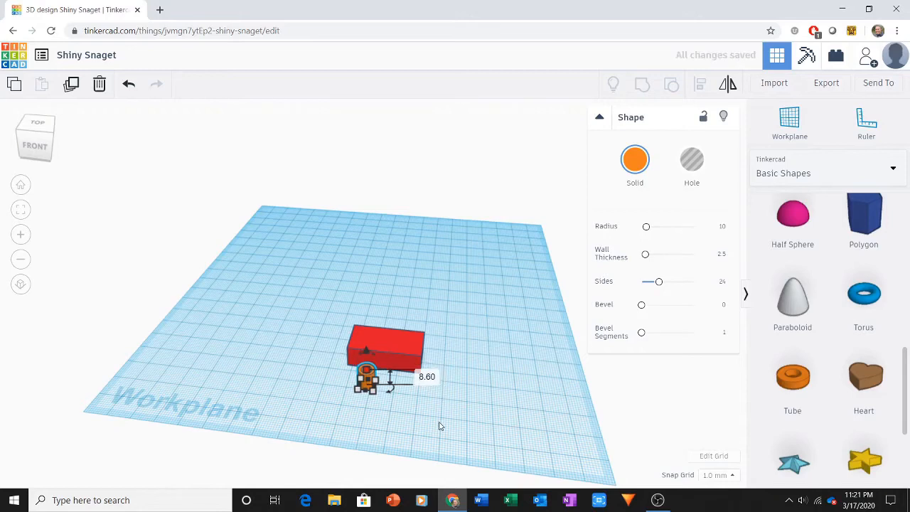
left_click(440, 425)
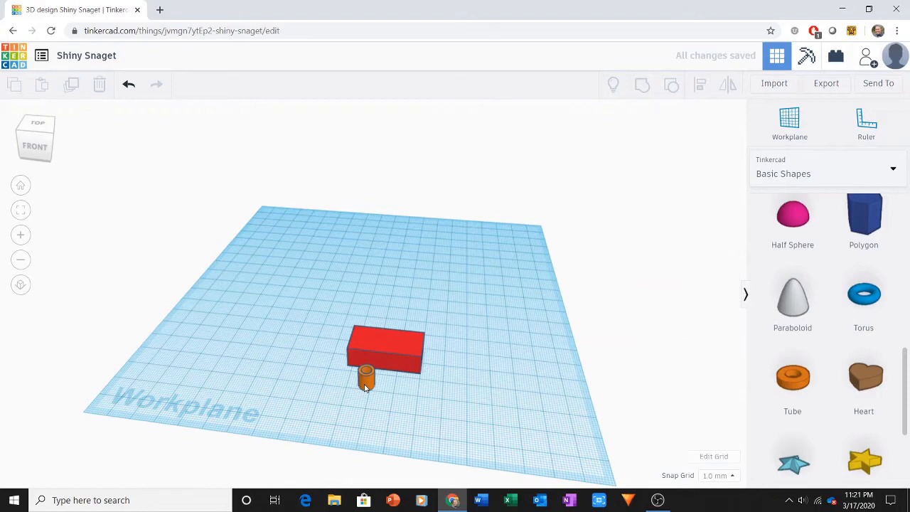
Duplicate the tube, shift the copy sideways leaving a small gap, and repeat the duplication for a row of three evenly spaced tubes.
left_click(365, 382)
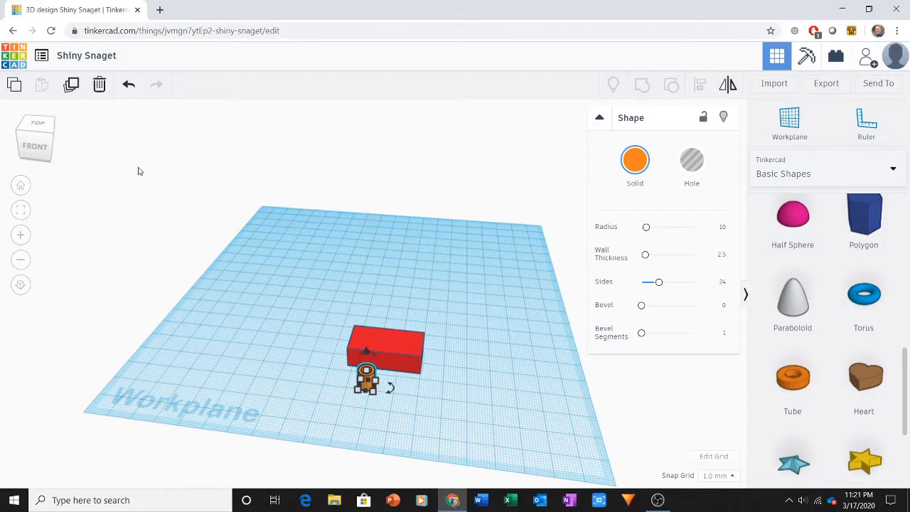
left_click(72, 86)
key("Right")
key("Right")
key("Right")
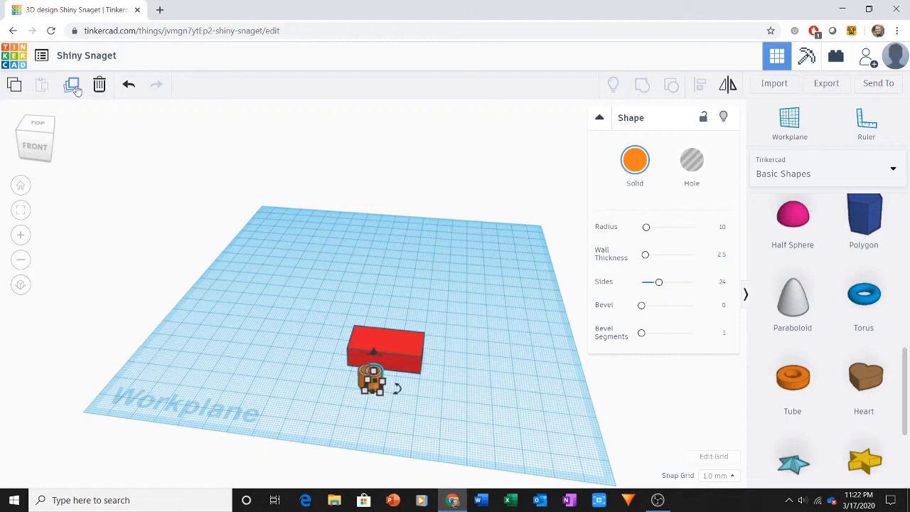
key("Right")
key("Right")
key("Right")
key("Right")
key("Right")
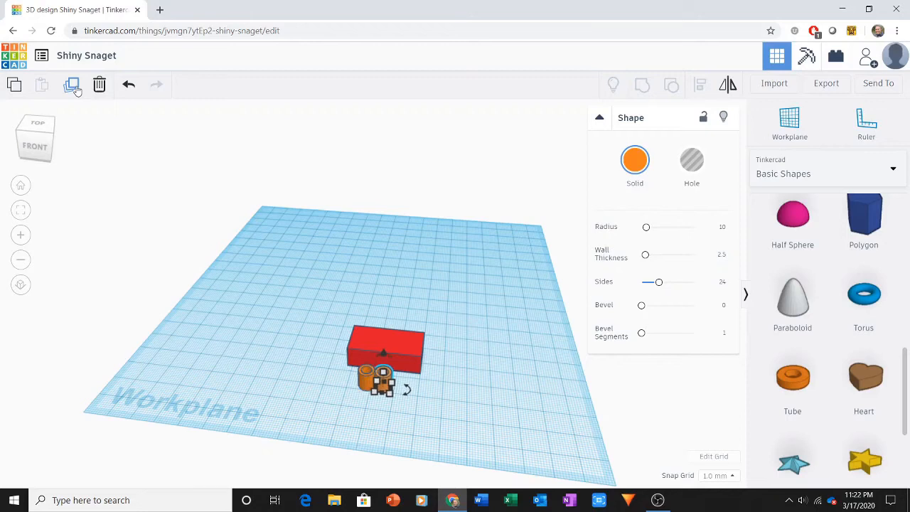
key("Right")
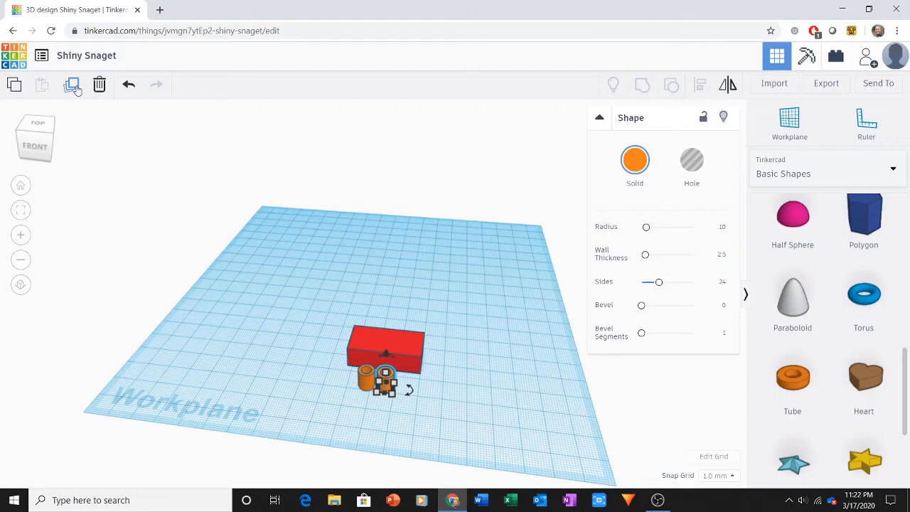
left_click(75, 86)
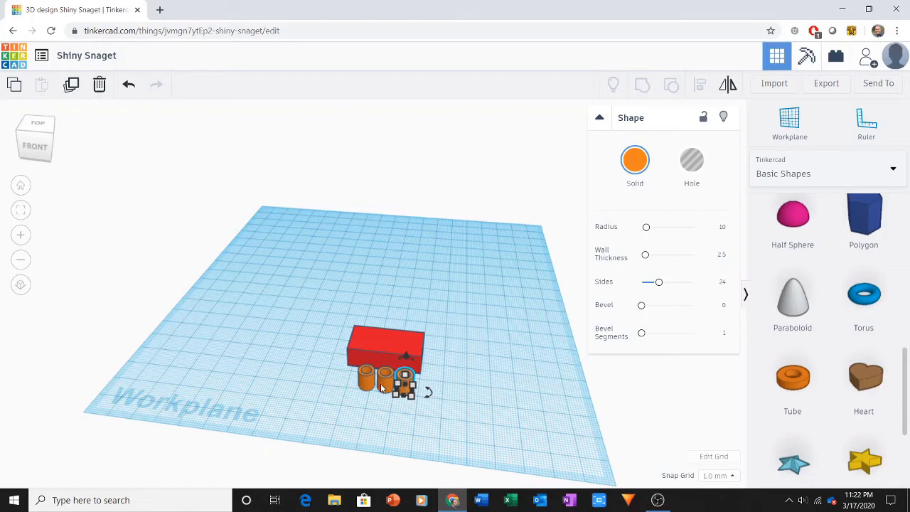
Group the three tubes into one object and move it forward, clear of the brick.
left_click_drag(351, 389, 409, 405)
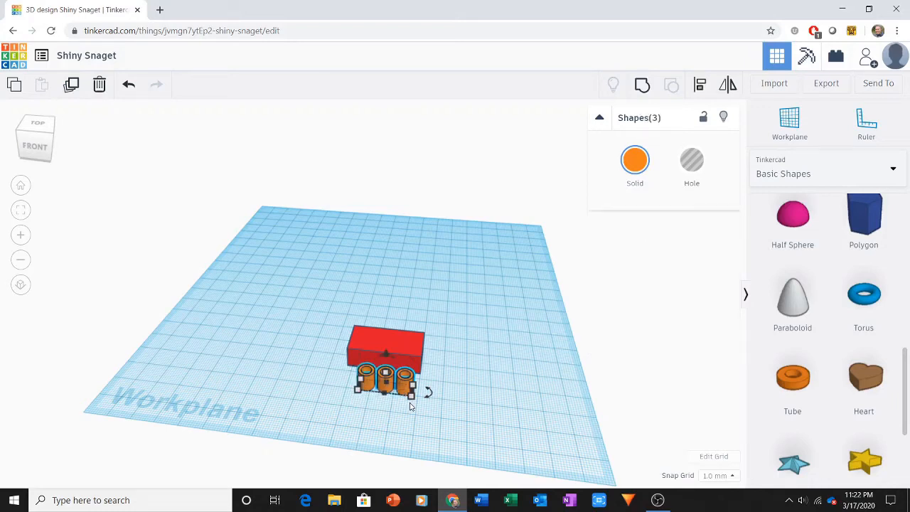
left_click(644, 90)
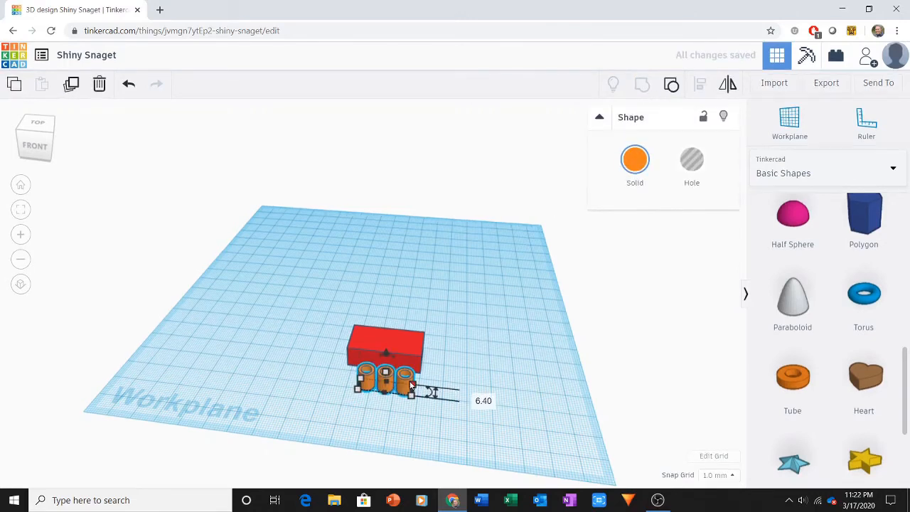
mouse_move(405, 384)
left_mouse_down()
mouse_move(352, 386)
mouse_move(396, 393)
left_mouse_up()
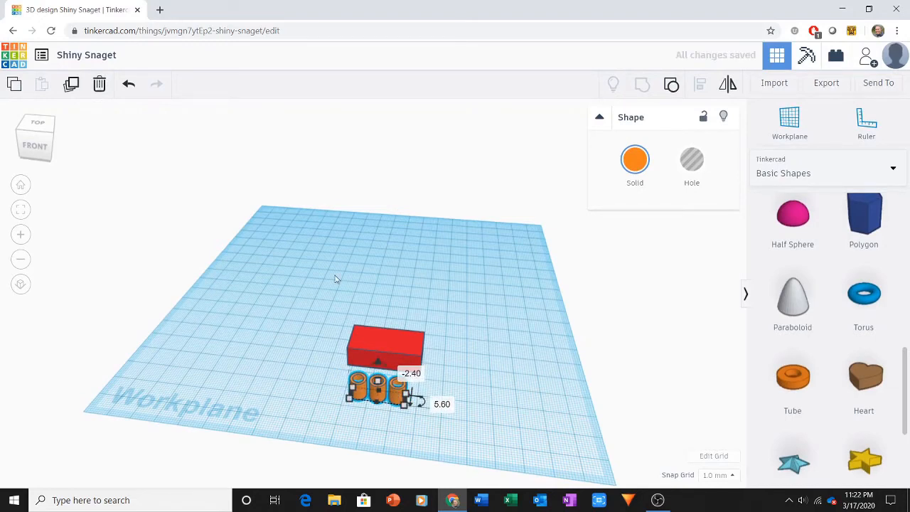
left_click(335, 288)
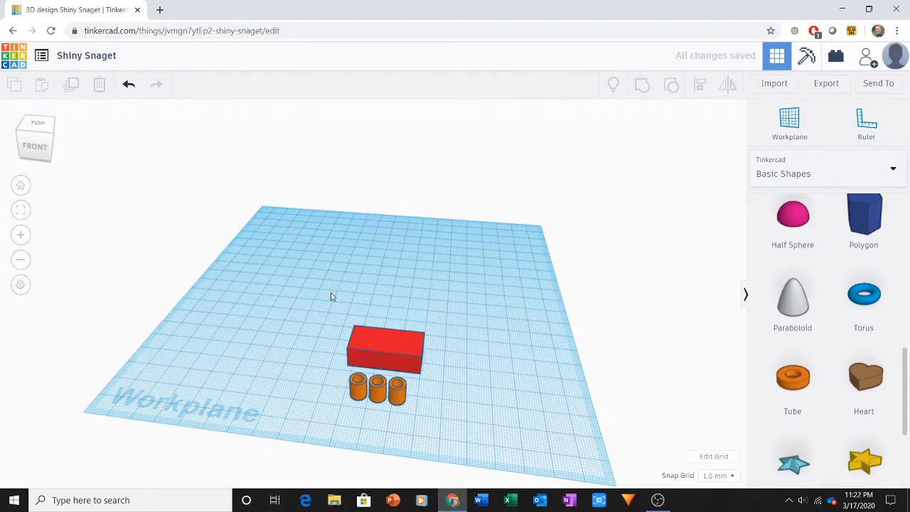
Select the brick and the tube group and align their centers in width and depth.
left_click_drag(330, 292, 422, 433)
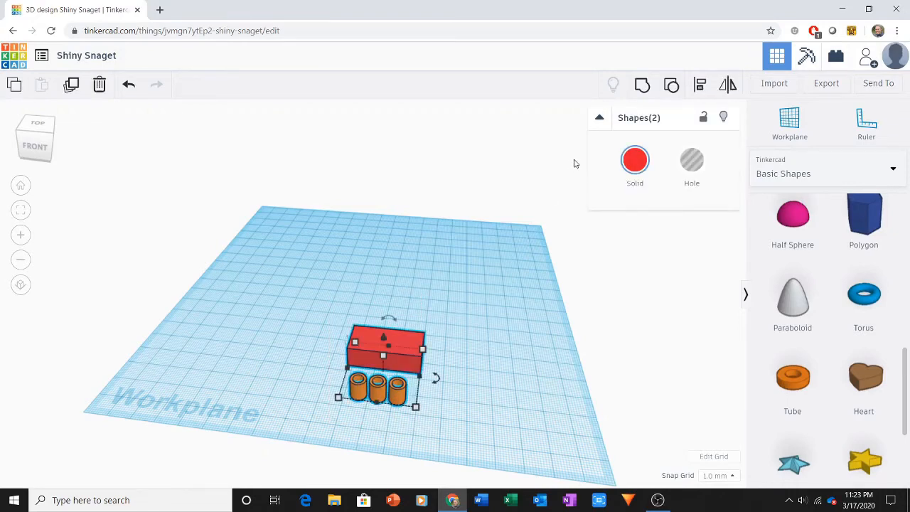
left_click(699, 91)
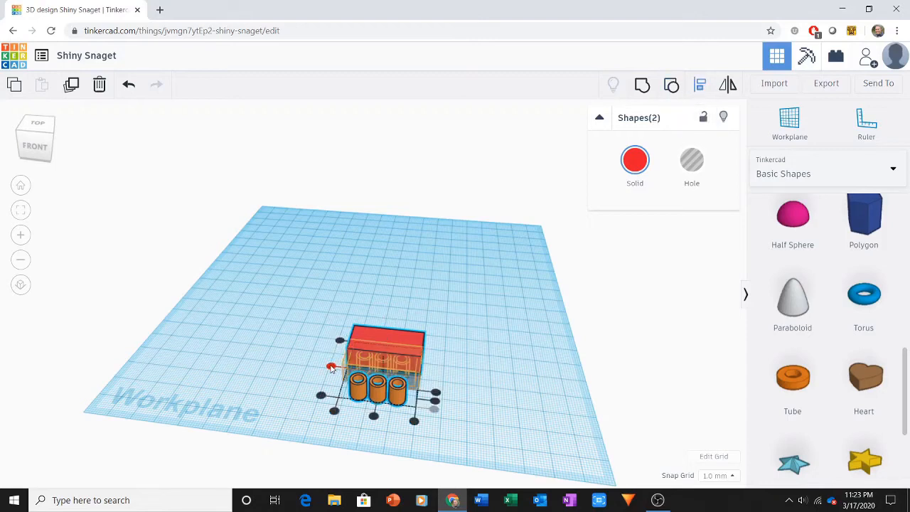
left_click(331, 369)
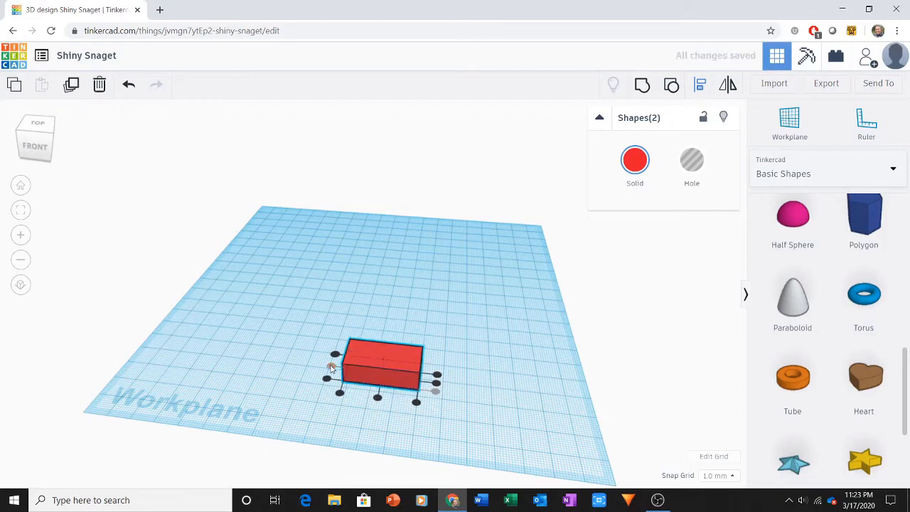
left_click(378, 399)
Group the brick and the tubes into one object and check its underside.
left_click(647, 88)
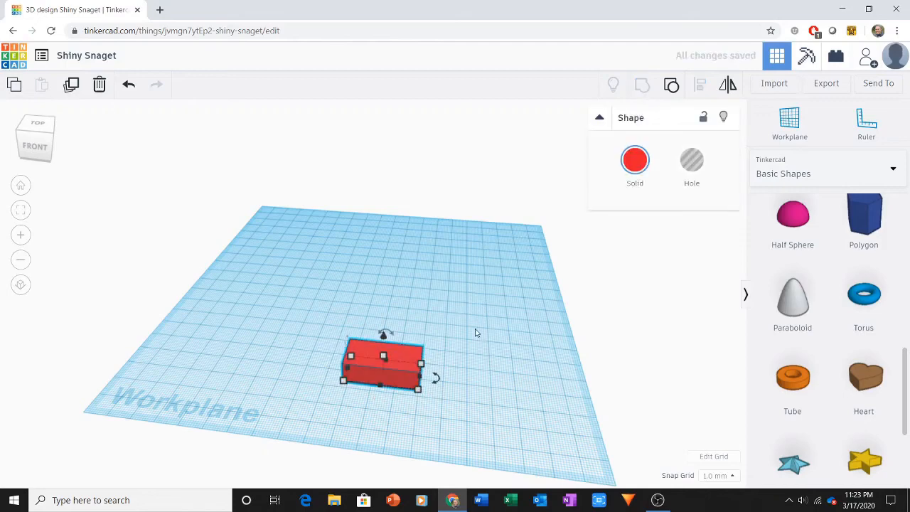
left_click(463, 395)
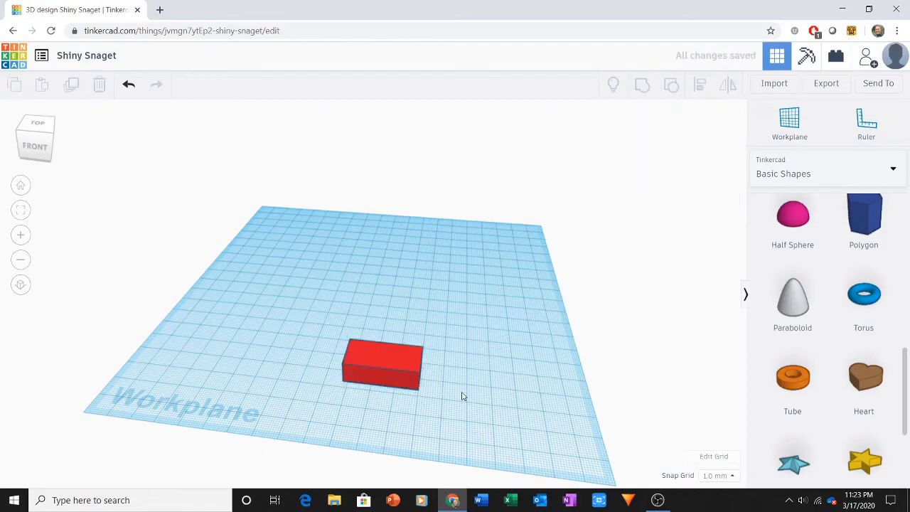
right_click_drag(462, 396, 450, 276)
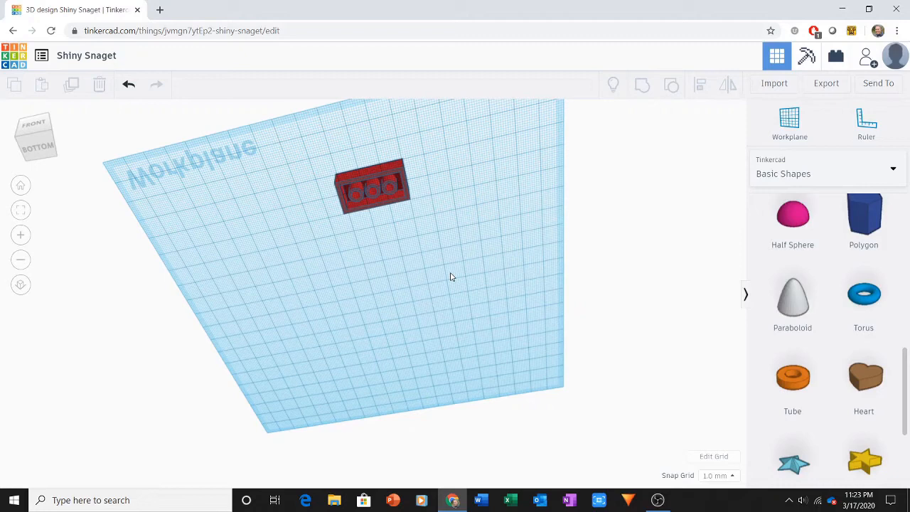
Place a new workplane on the top face of the brick.
left_click(20, 187)
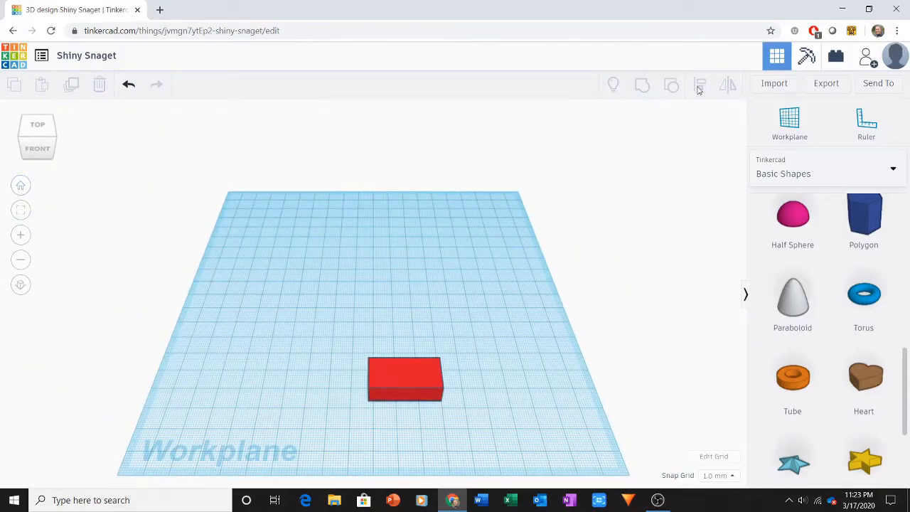
left_click(772, 136)
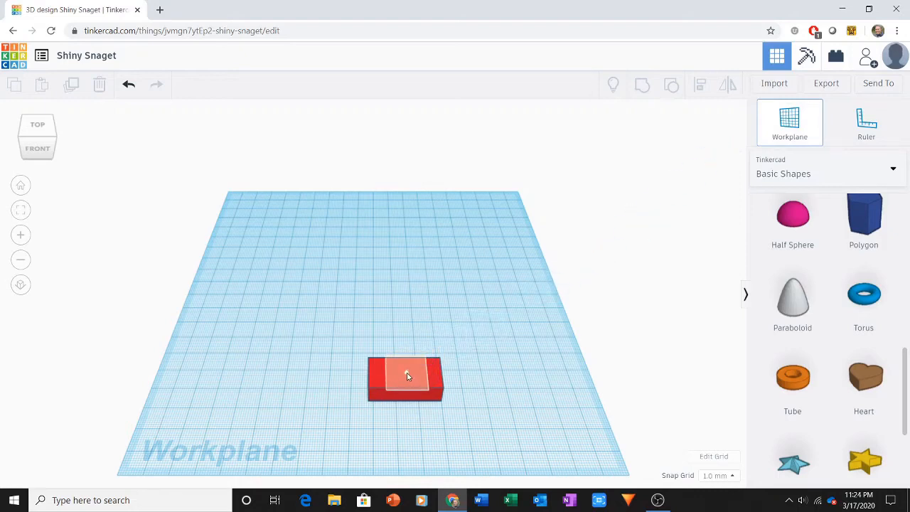
left_click(407, 376)
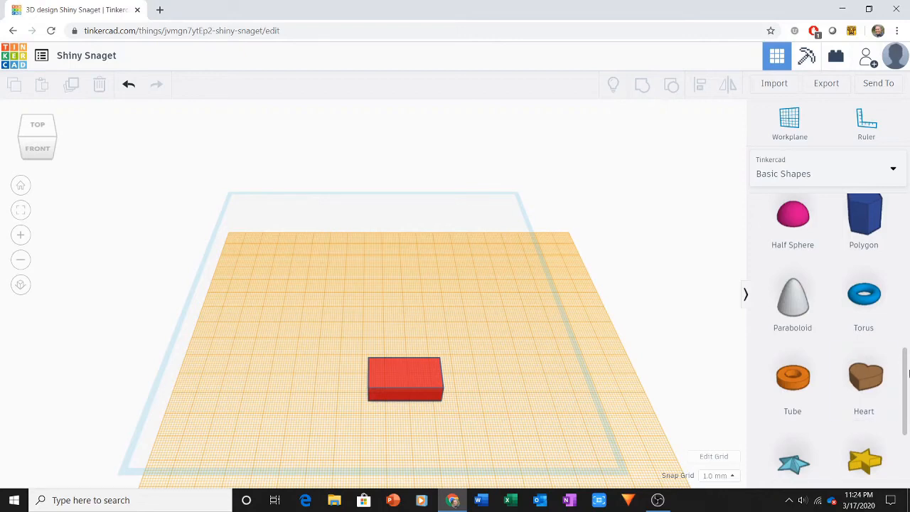
Add a solid cylinder on the raised workplane and move it to open space beside the brick.
left_click_drag(906, 373, 906, 222)
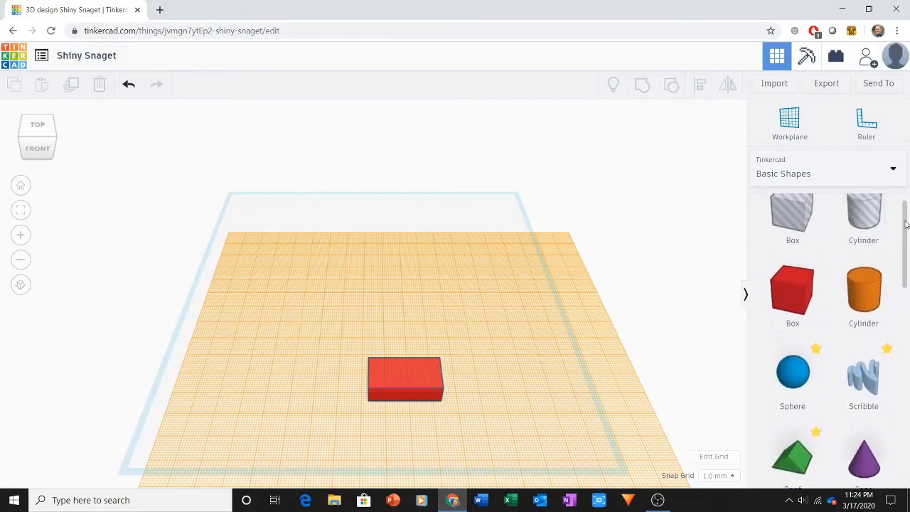
left_click_drag(858, 301, 373, 422)
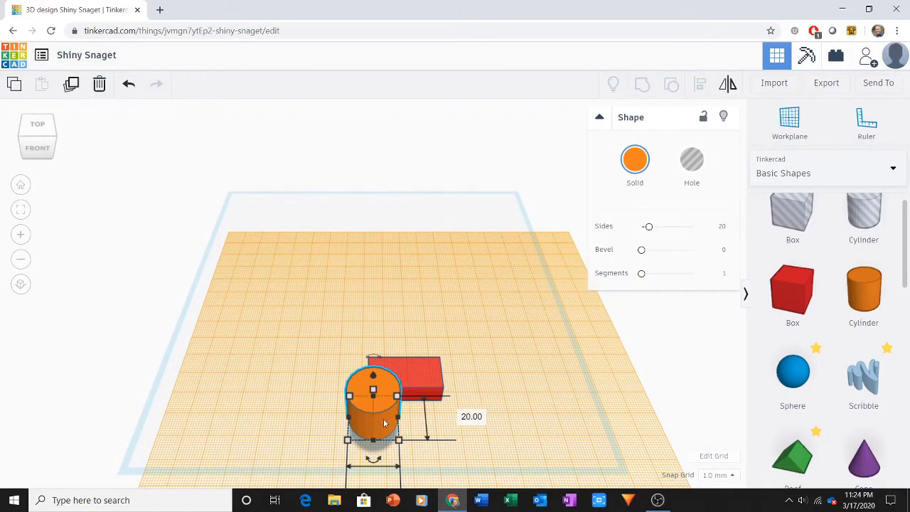
left_click_drag(378, 423, 280, 387)
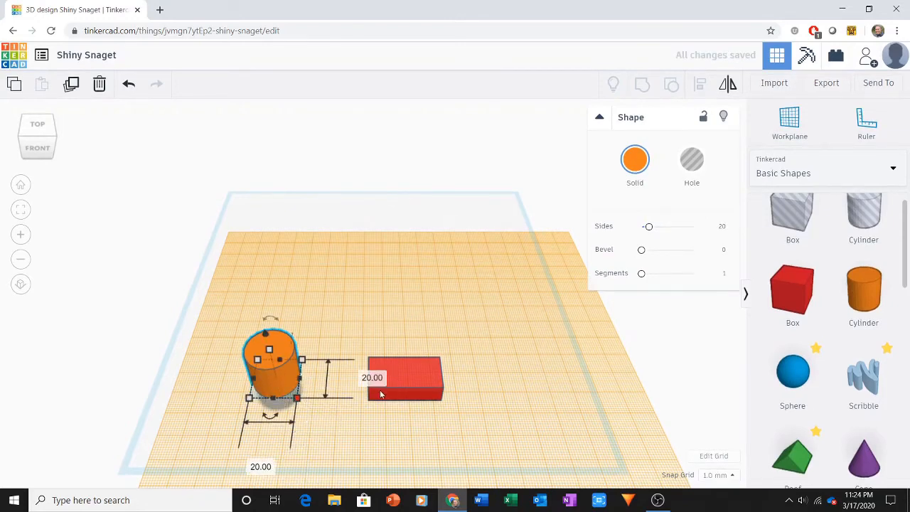
Set the width and depth of the cylinder to 4.84 mm.
left_click(373, 379)
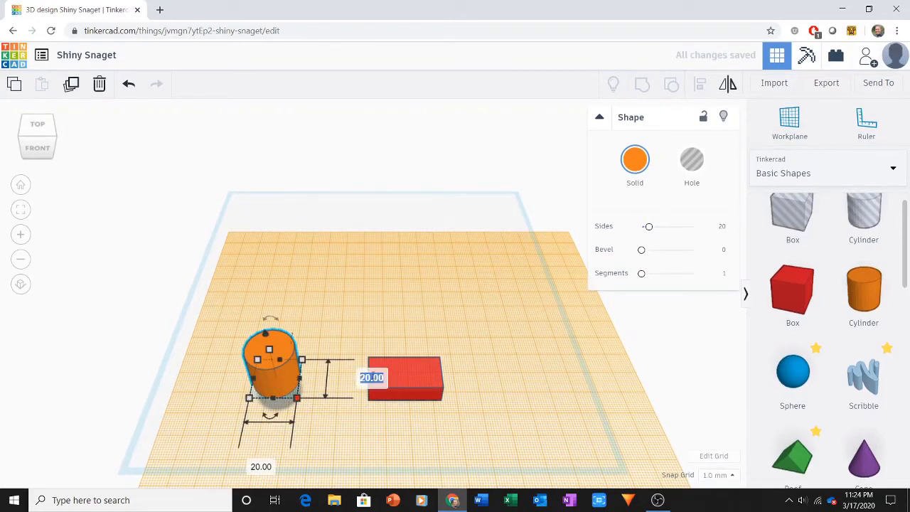
type("4.84")
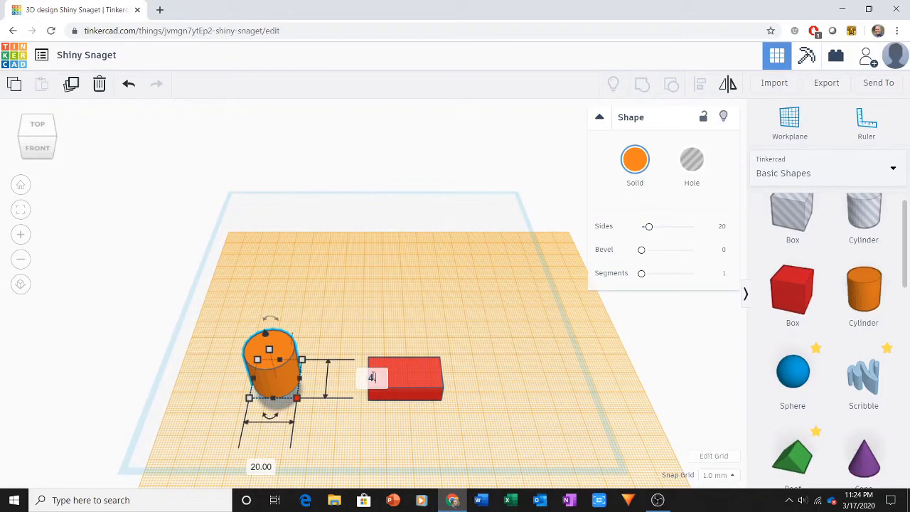
left_click(262, 467)
type("4.84")
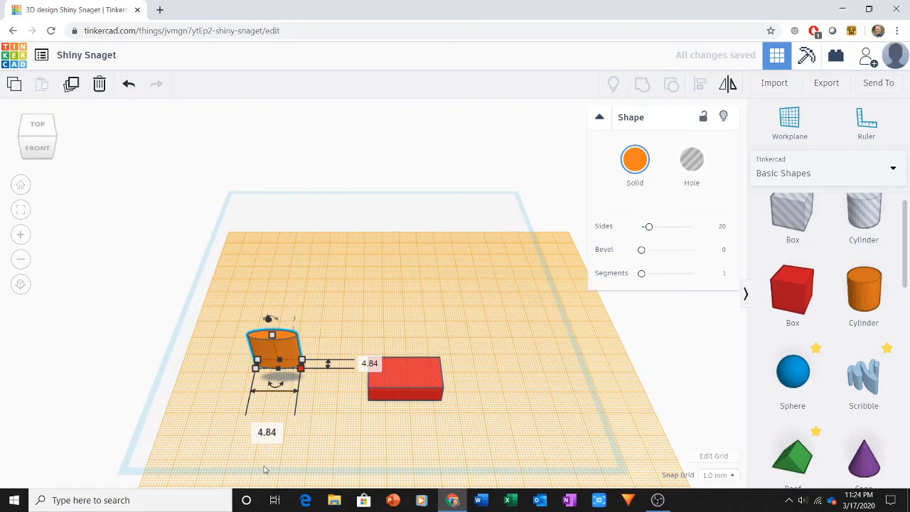
key("Return")
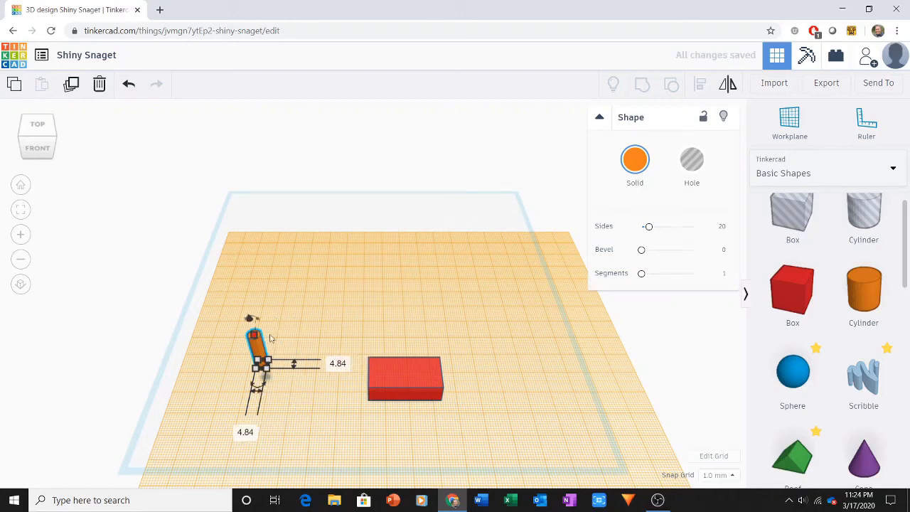
Set the cylinder's height to 1.8 mm and move it to the front-left area of the workplane.
left_click(254, 334)
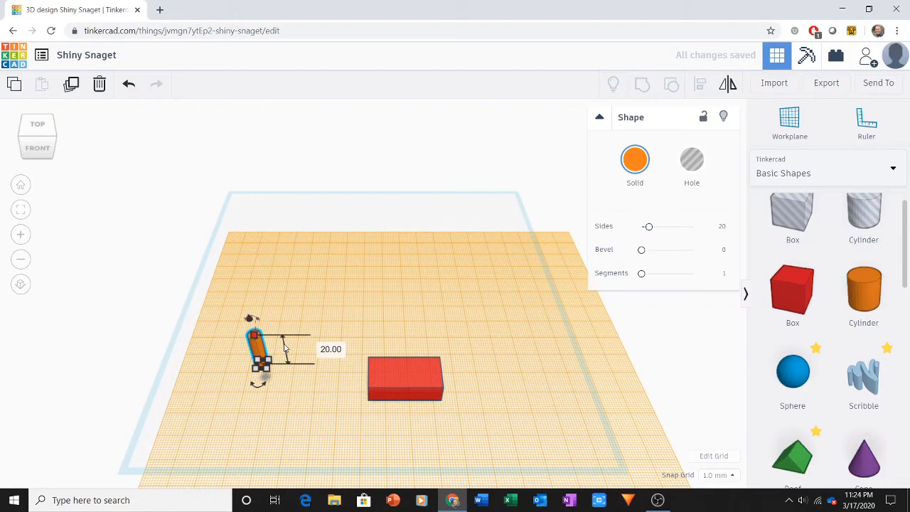
left_click(331, 350)
type("1.8")
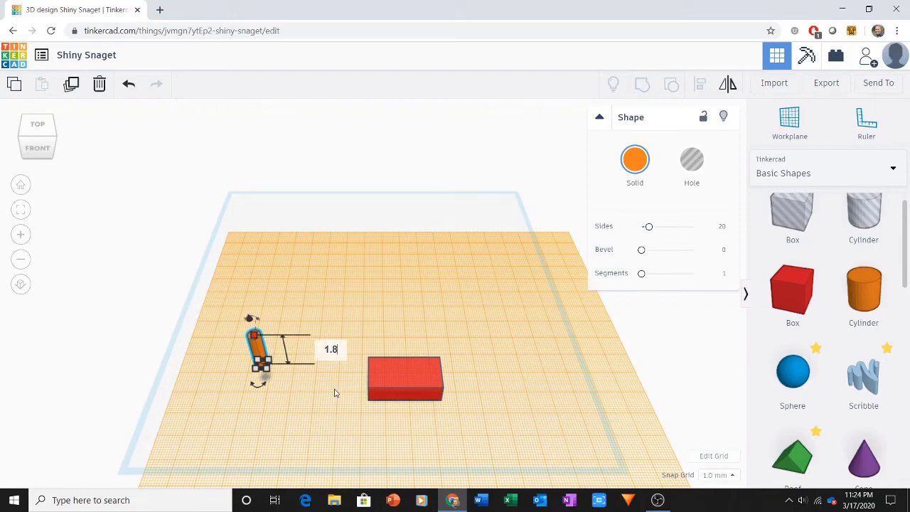
key("Return")
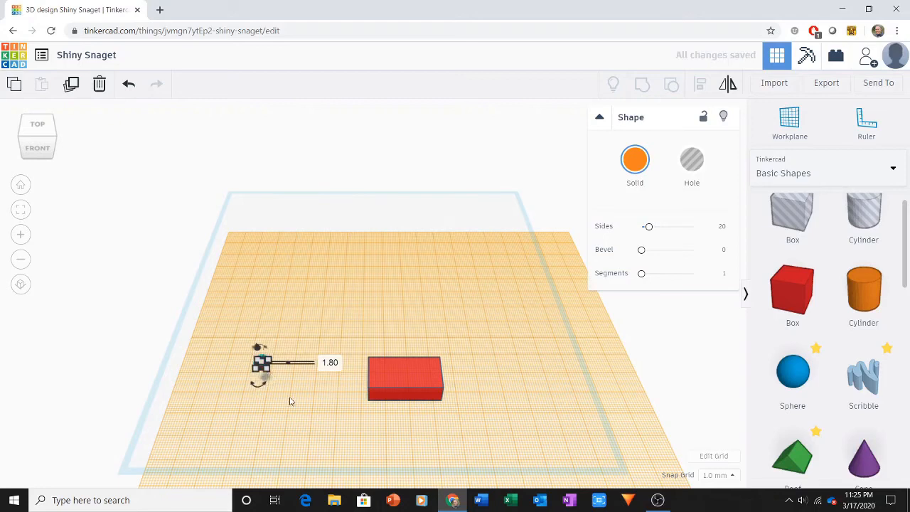
left_click(290, 402)
left_click_drag(269, 379, 279, 445)
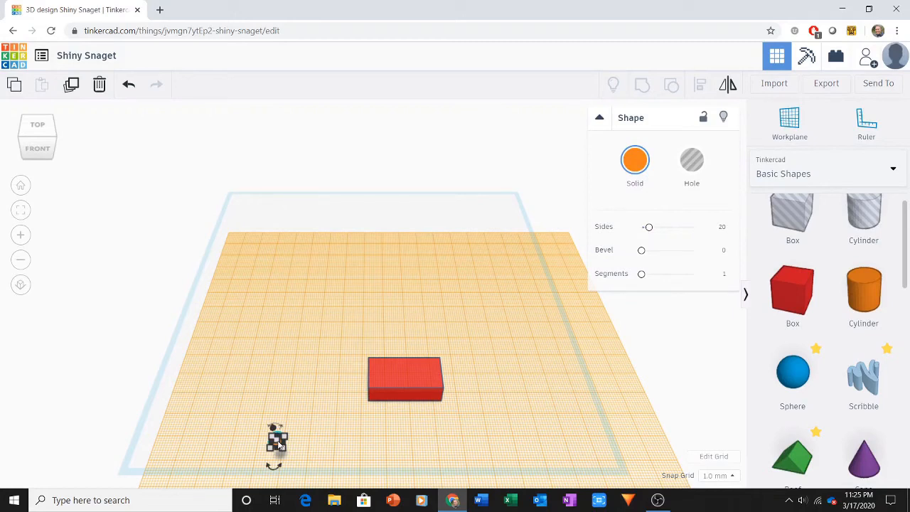
Duplicate the stud cylinder and shift the copy straight back, leaving a small gap between the two.
left_click(72, 88)
key("Up")
key("Up")
key("Up")
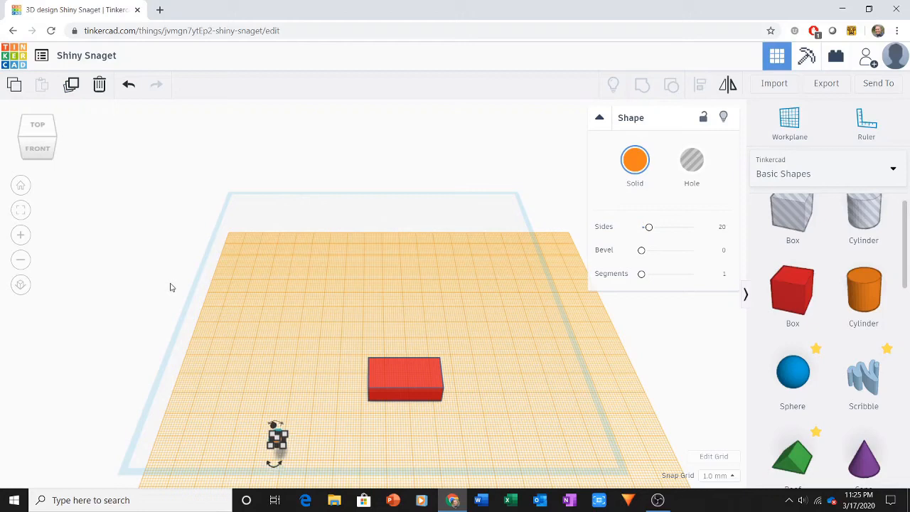
key("Up")
key("Up")
key("Up")
key("Up")
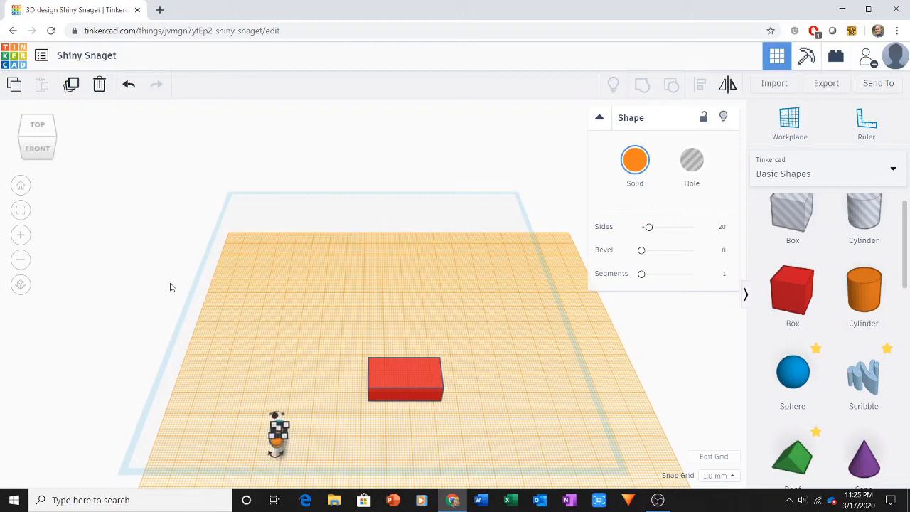
key("Up")
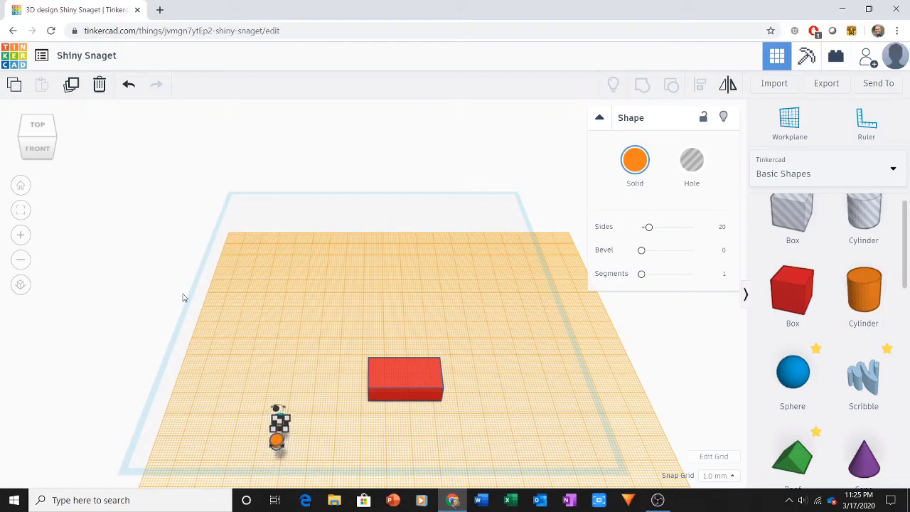
Group the two studs and place a duplicate pair to their right at equal spacing, forming a 2 by 2 set.
left_click_drag(262, 399, 288, 456)
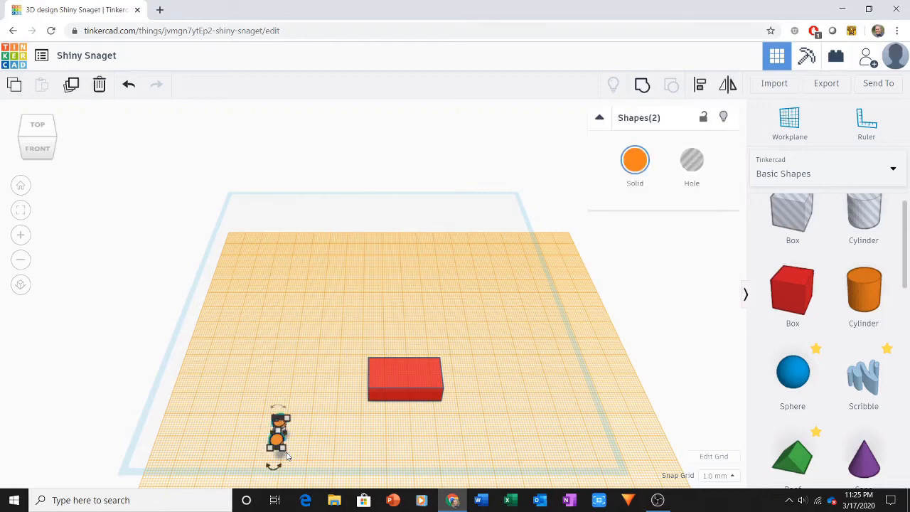
left_click(644, 89)
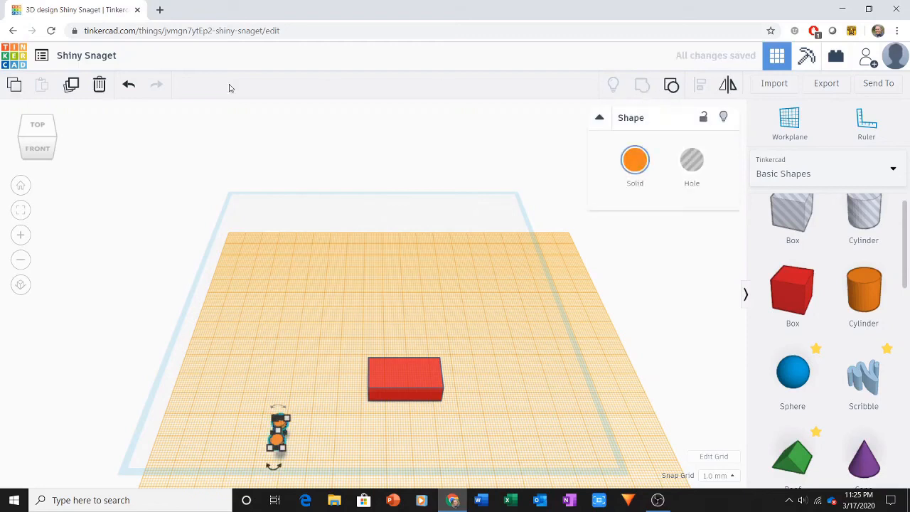
left_click(69, 93)
key("Right")
key("Right")
key("Right")
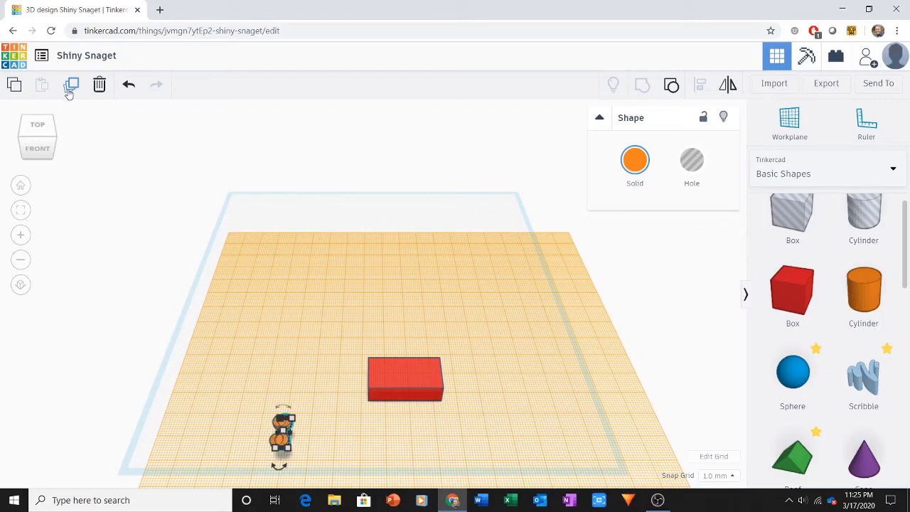
key("Right")
key("Right")
key("Right")
key("Right")
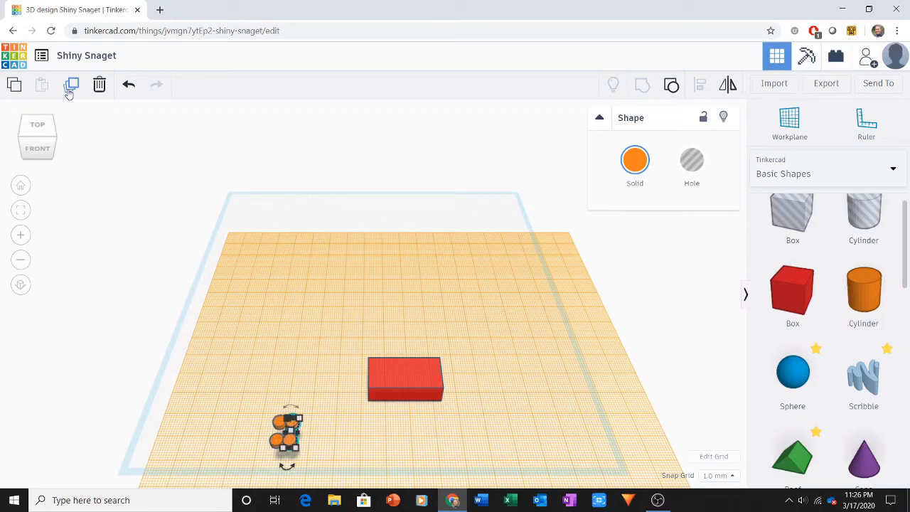
key("Right")
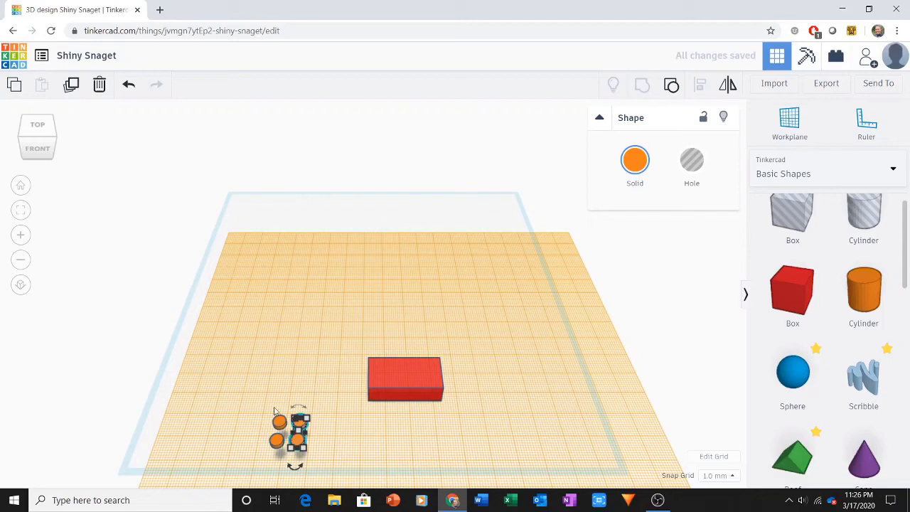
Group the four studs and place a duplicate set to their right at equal spacing, forming a 4 by 2 pattern.
left_click_drag(262, 407, 317, 460)
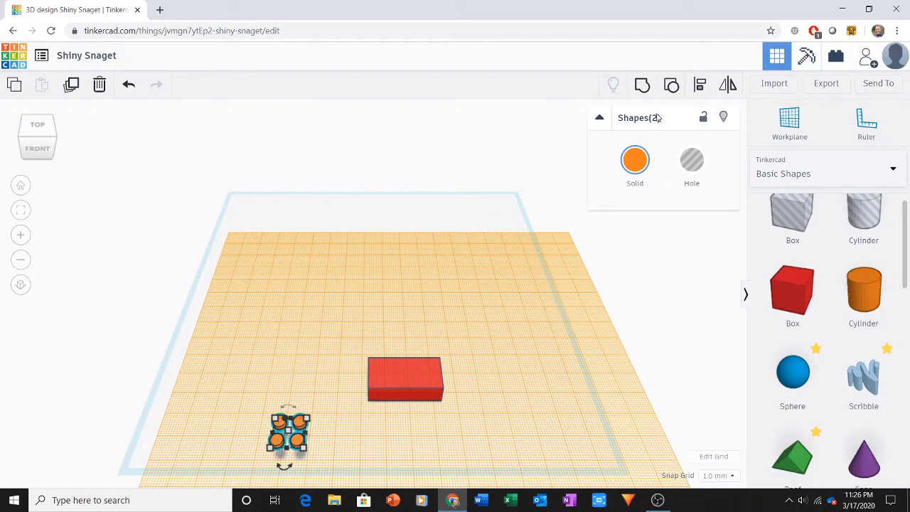
left_click(643, 87)
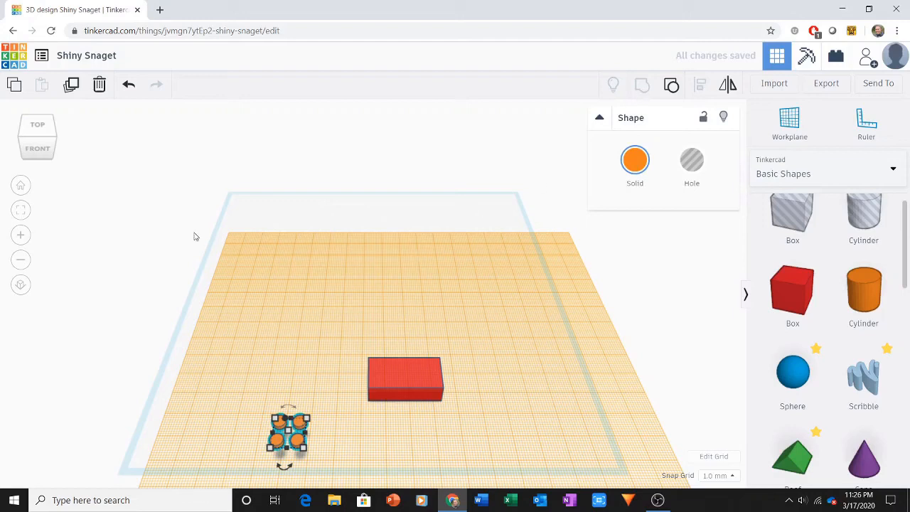
left_click(72, 87)
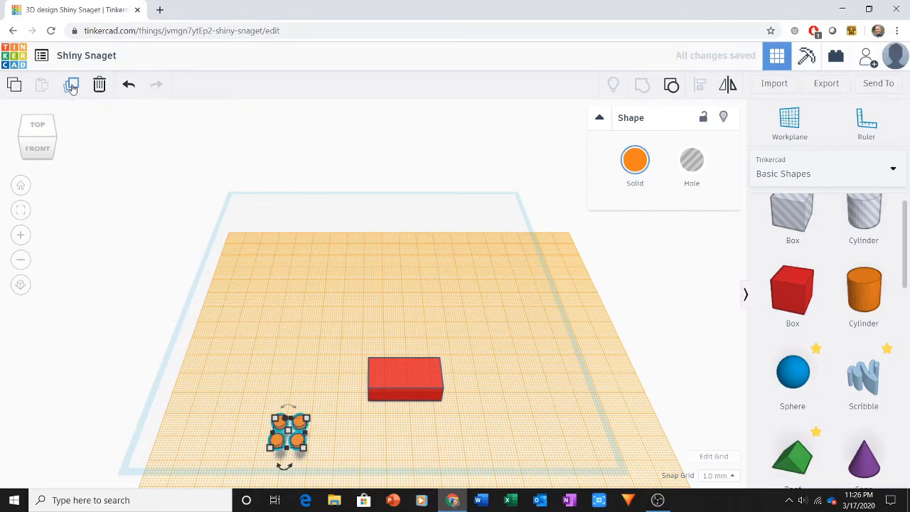
key("Right")
key("Right")
key("Right")
key("Right")
key("Right")
key("Right")
key("Right")
key("Right")
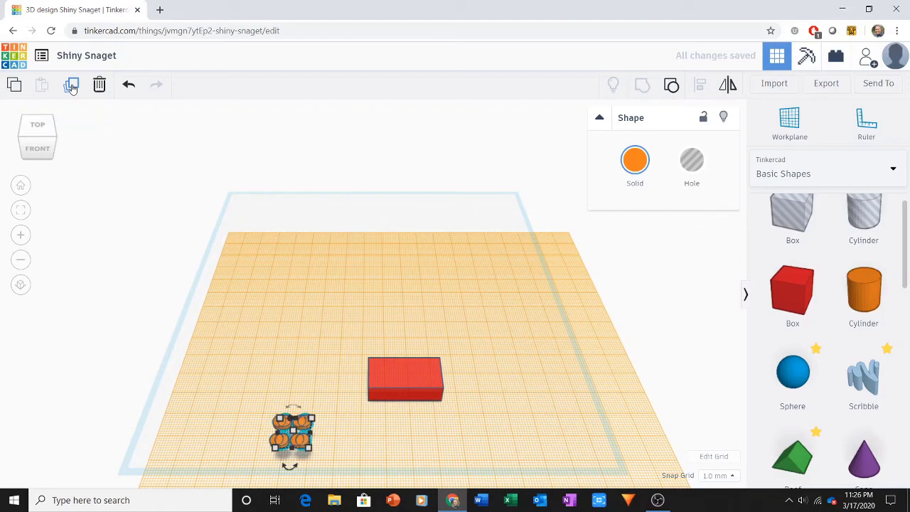
key("Right")
key("Right")
key("Right")
key("Right")
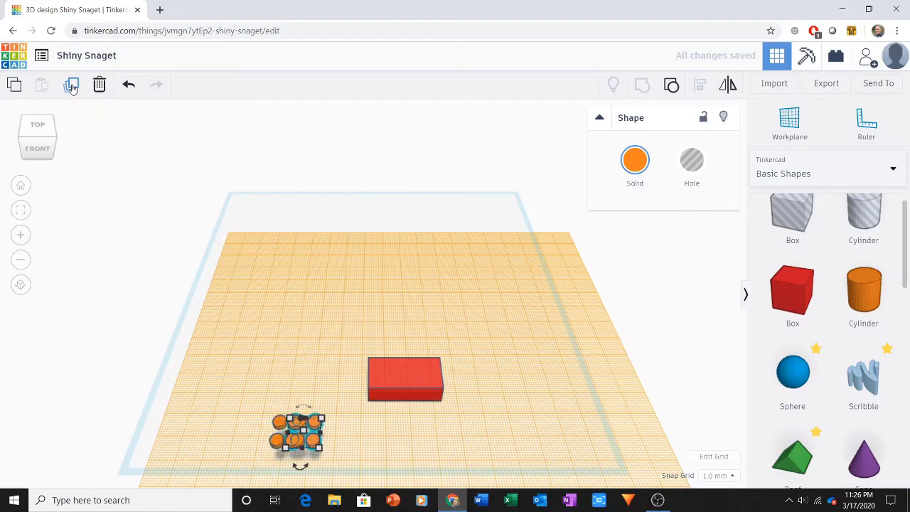
key("Right")
key("Right")
key("Right")
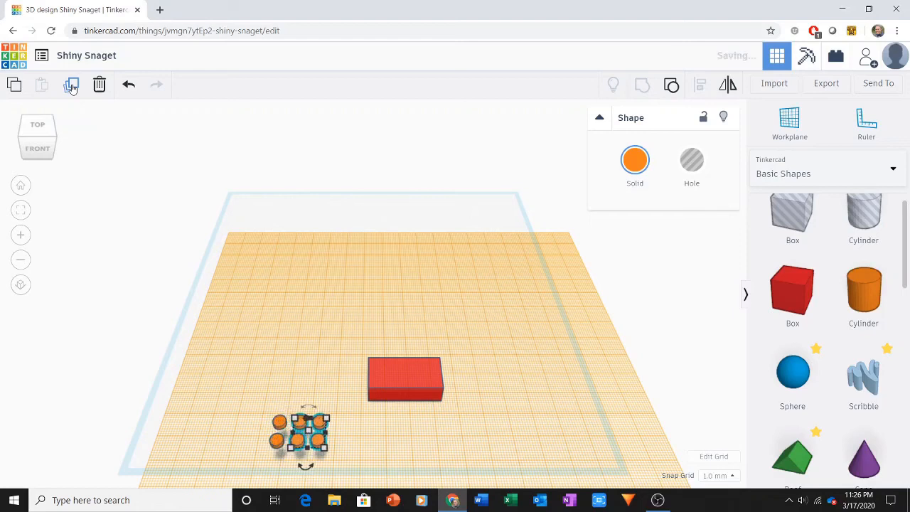
key("Right")
key("Right")
key("Right")
key("Right")
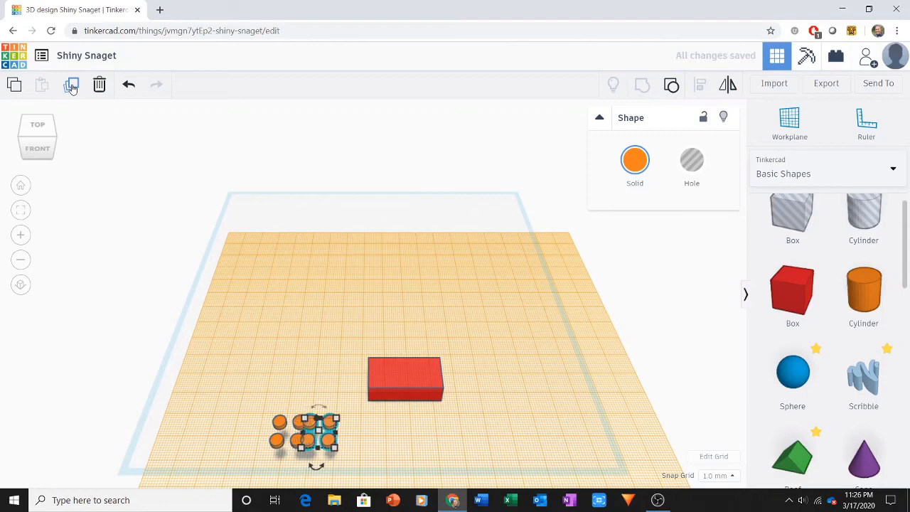
key("Right")
key("Right")
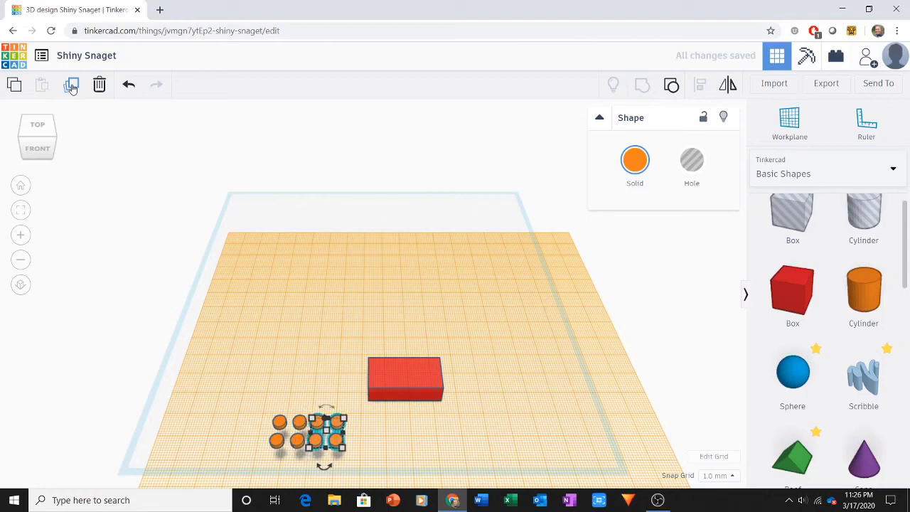
key("Right")
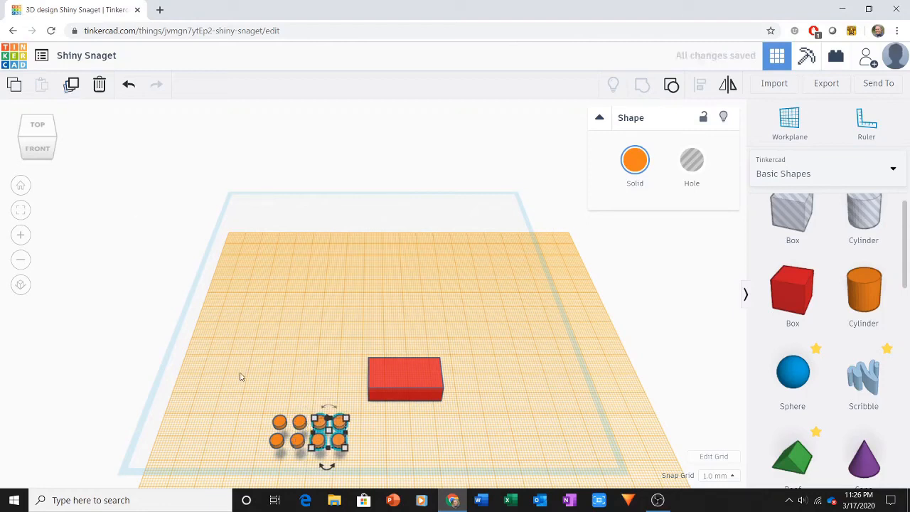
Group all eight studs into one object and move it back, closer to level with the brick.
left_click_drag(246, 386, 354, 475)
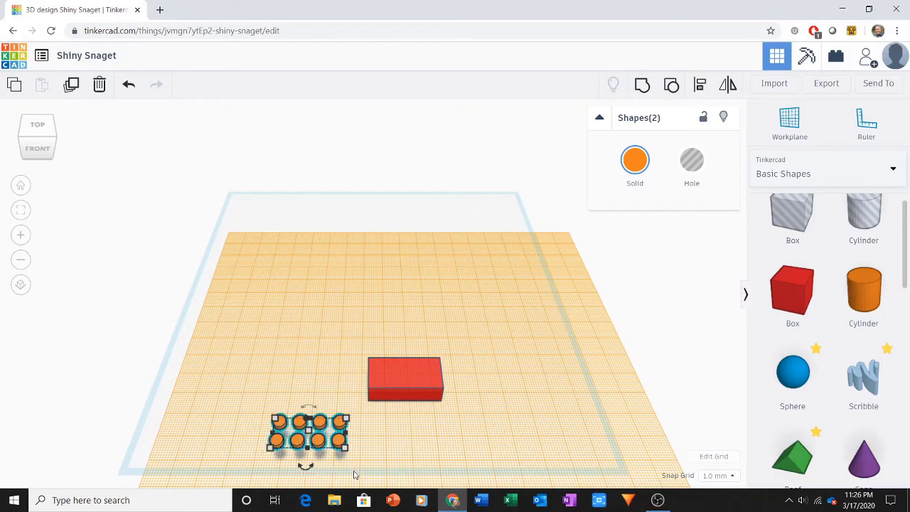
left_click(639, 93)
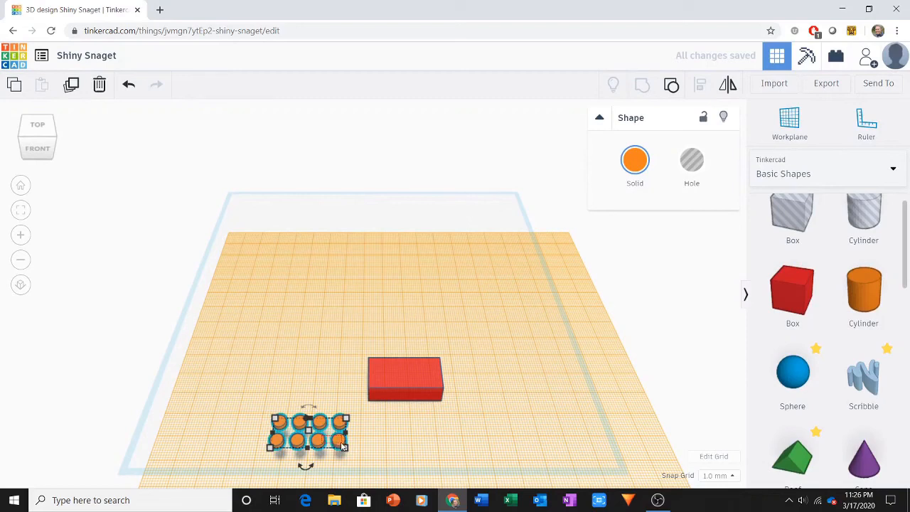
left_click(403, 432)
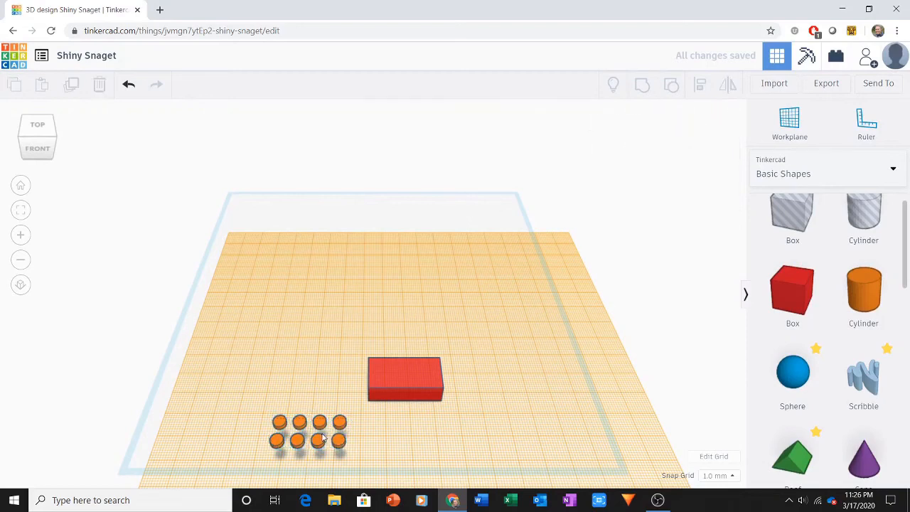
left_click_drag(339, 441, 340, 420)
left_click(252, 340)
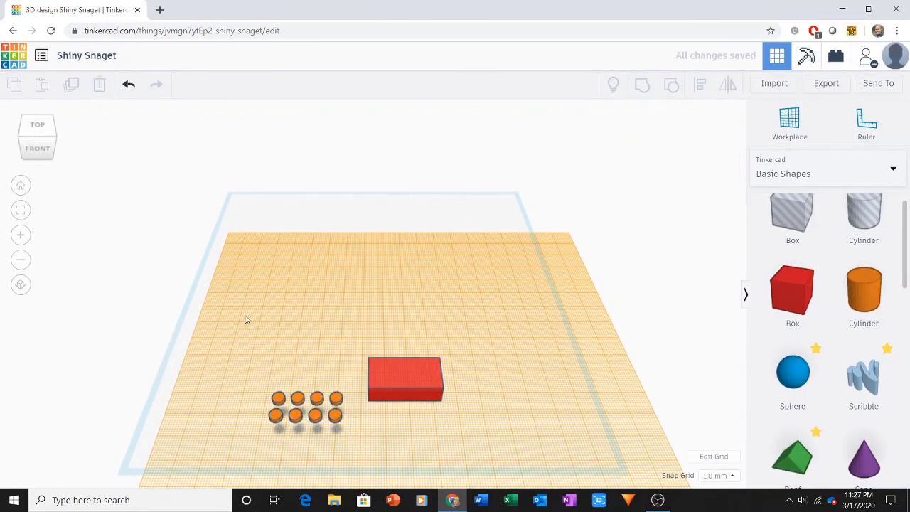
Center the stud group on the brick in both horizontal directions and group the two into one object.
left_click_drag(245, 319, 442, 438)
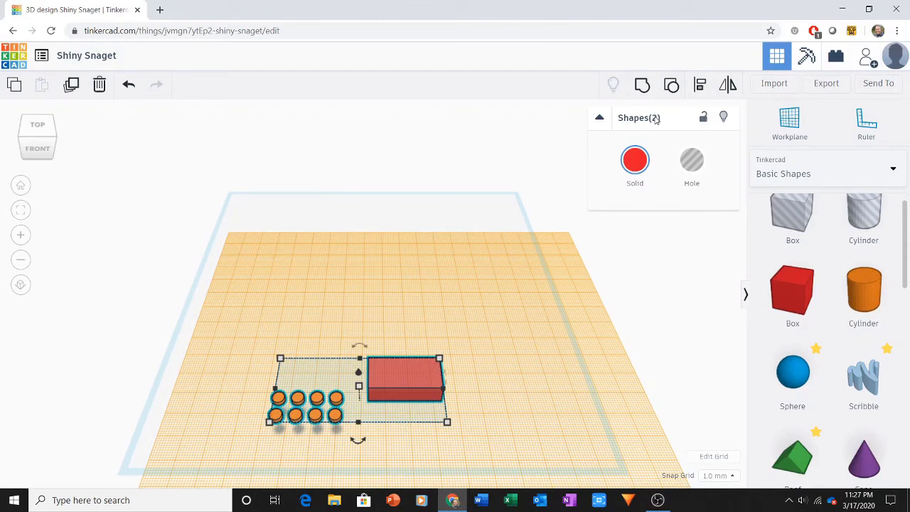
left_click(700, 85)
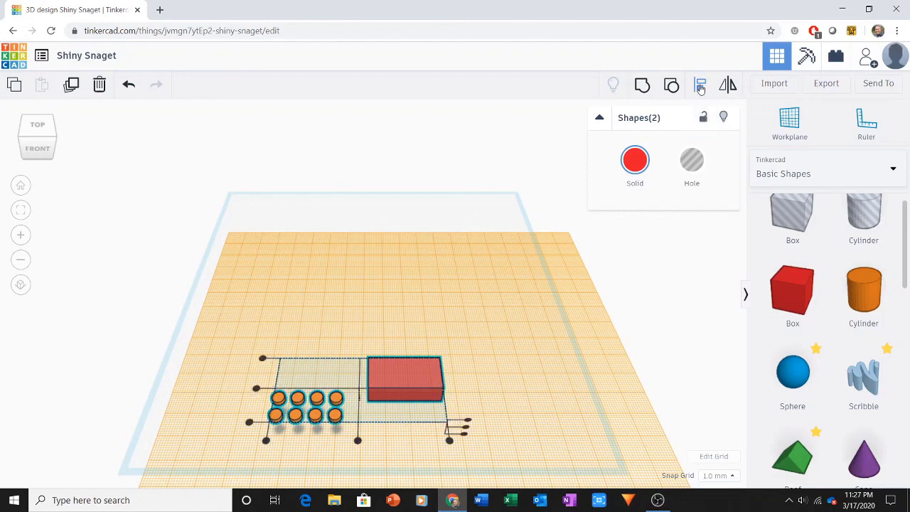
left_click(258, 390)
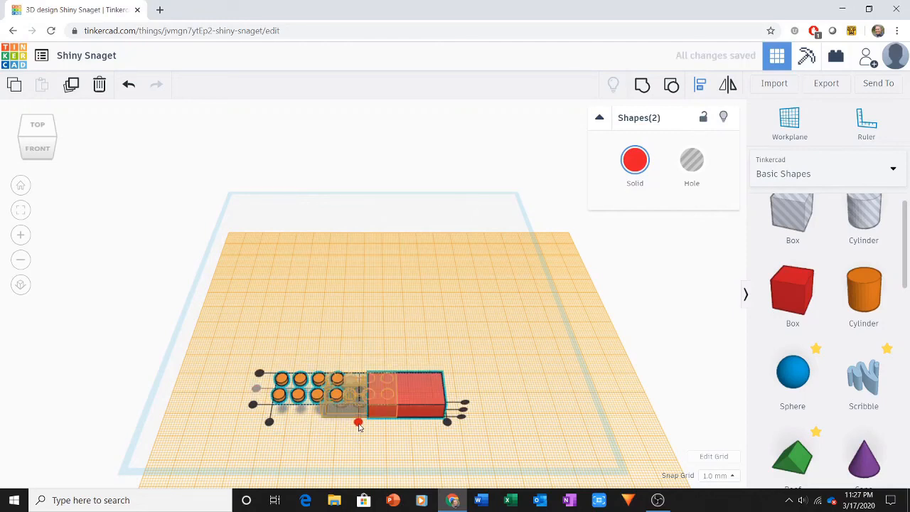
left_click(359, 423)
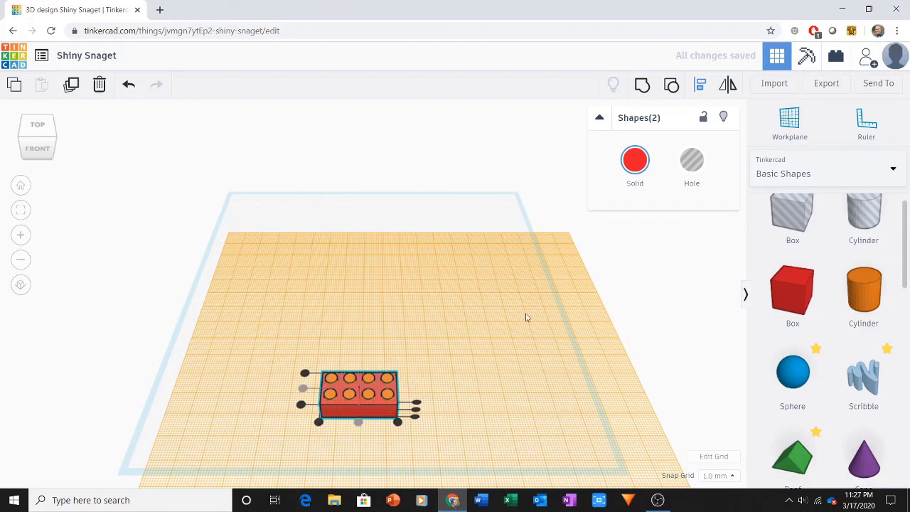
left_click(643, 85)
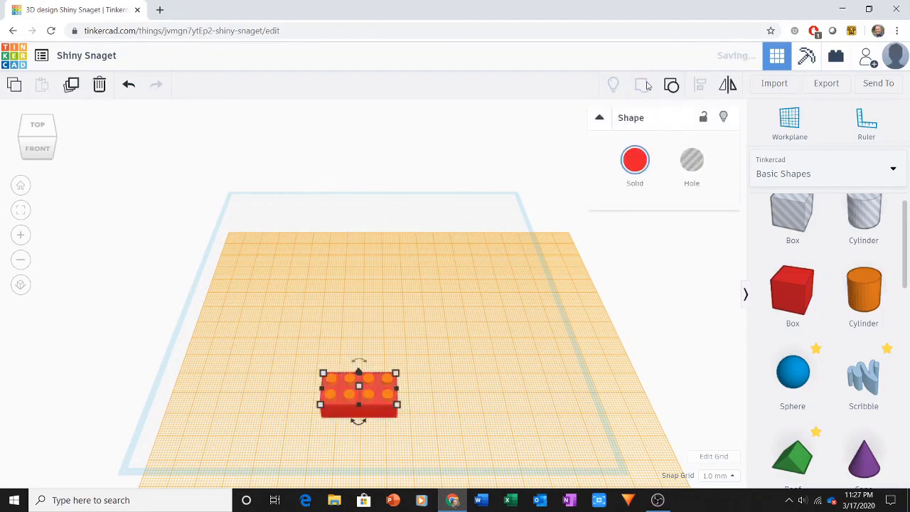
left_click(504, 347)
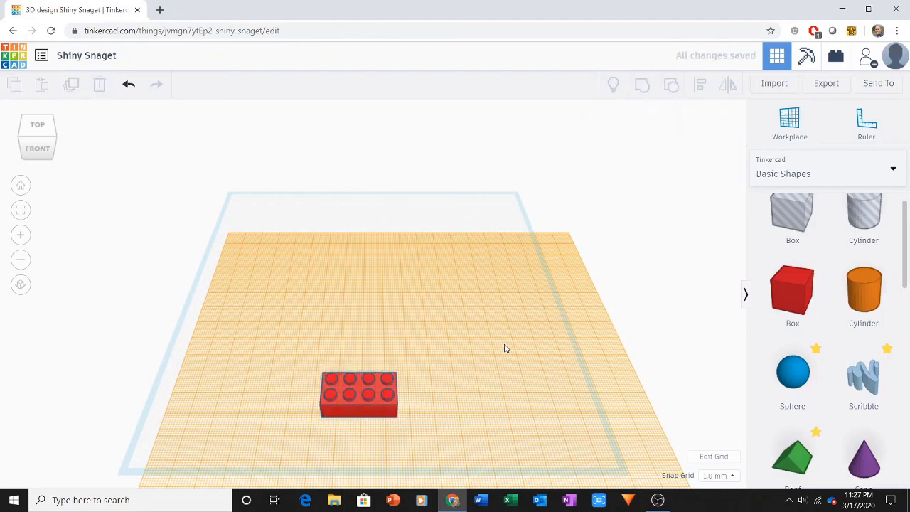
Reset the workplane to the original base grid and view the finished brick from a slightly lower angle.
left_click(789, 125)
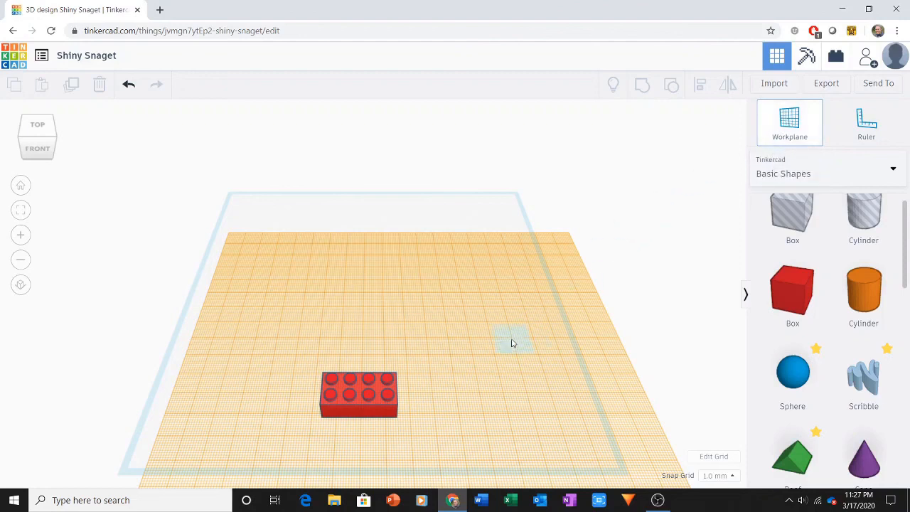
left_click(469, 315)
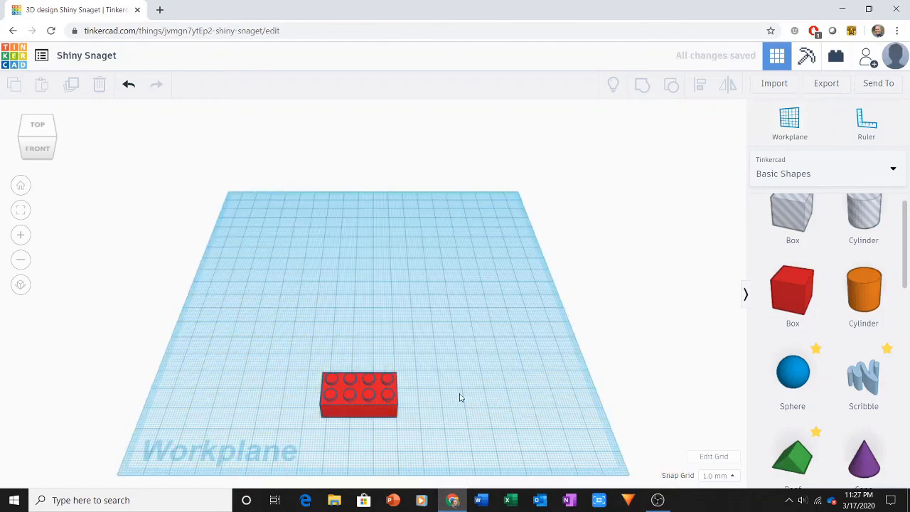
mouse_move(459, 397)
right_mouse_down()
mouse_move(448, 247)
mouse_move(465, 389)
right_mouse_up()
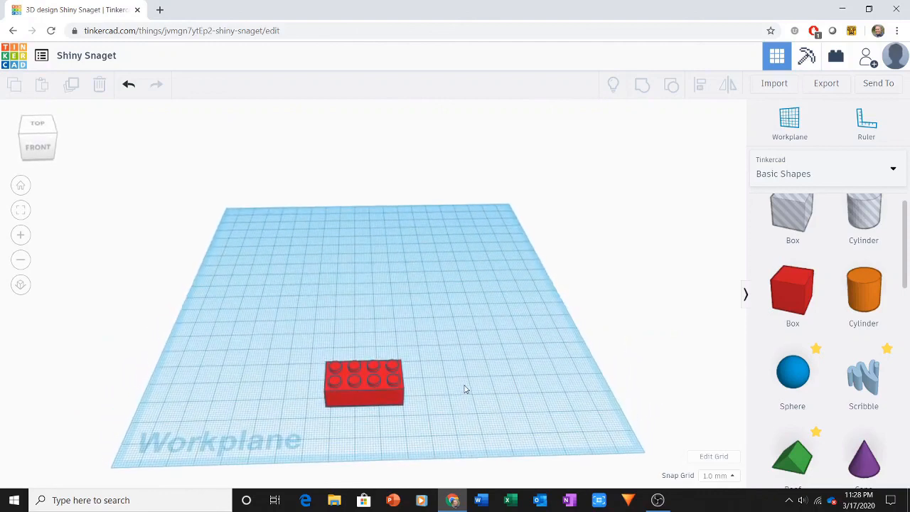